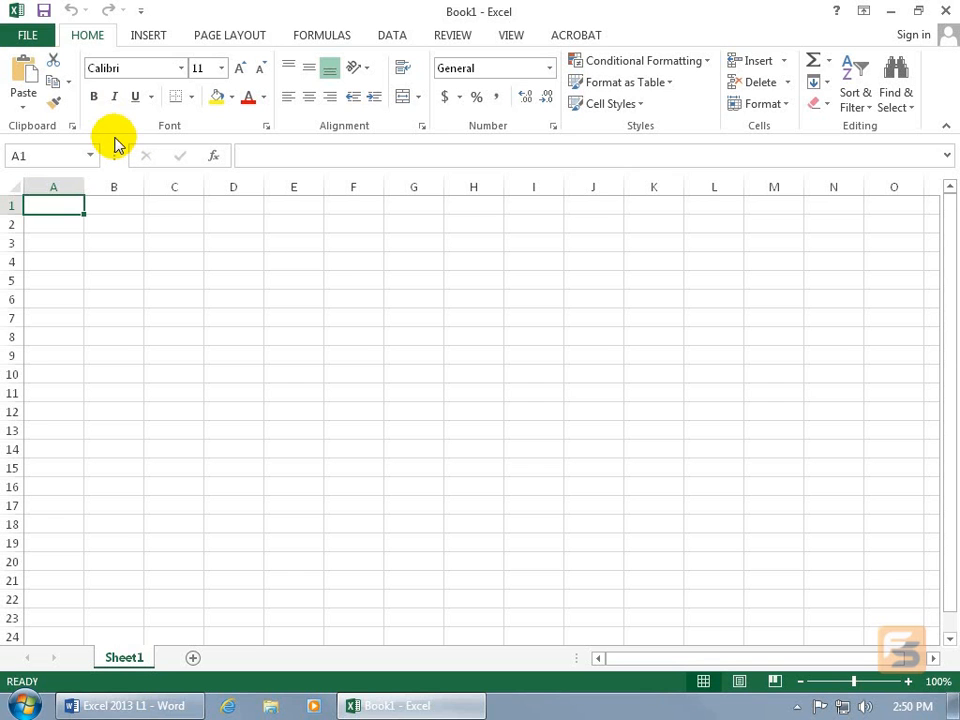
- Set the Office theme to Light Gray in the general Excel options
click(28, 38)
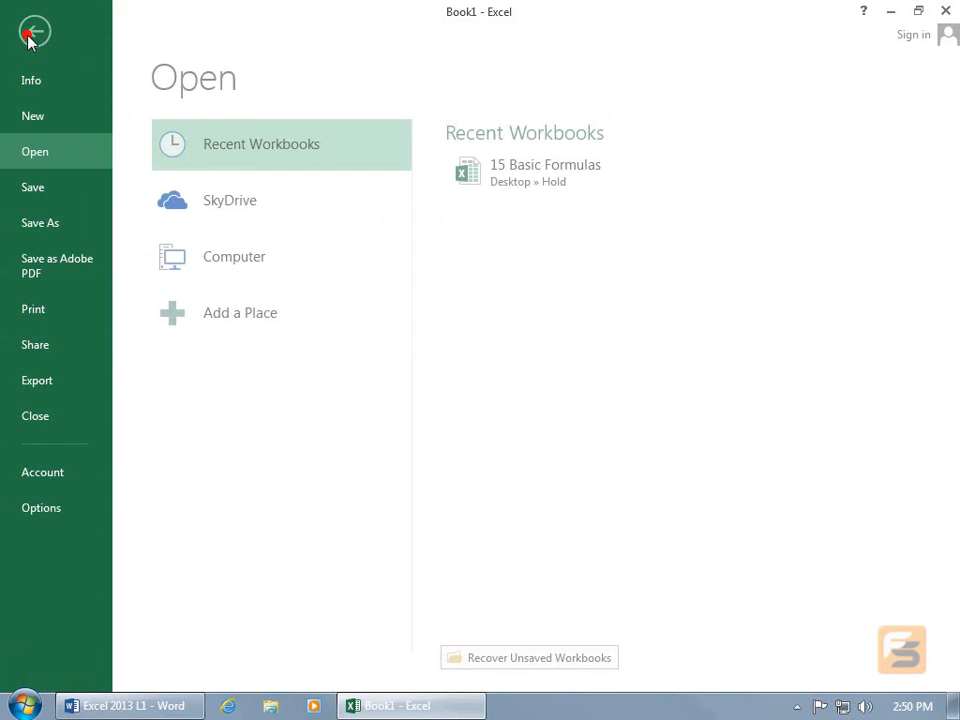
click(43, 508)
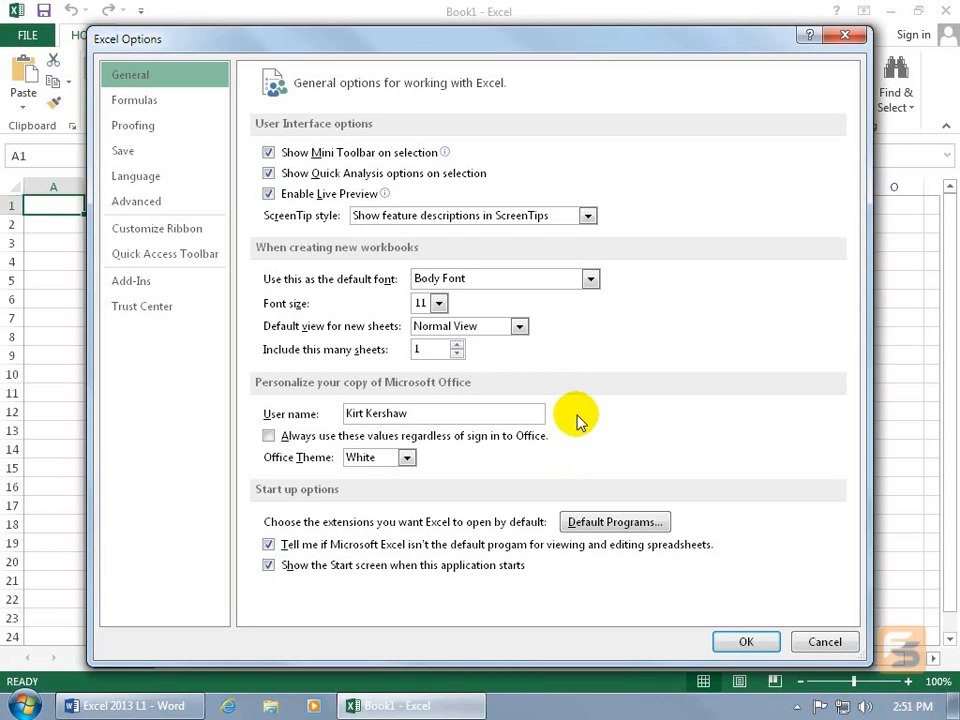
click(407, 459)
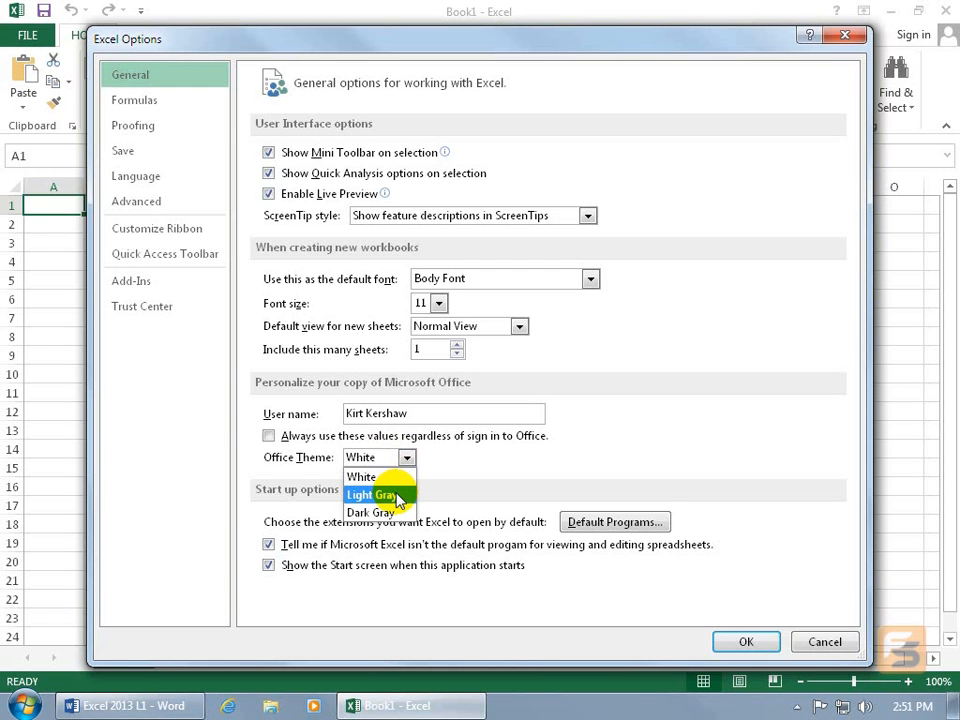
click(400, 497)
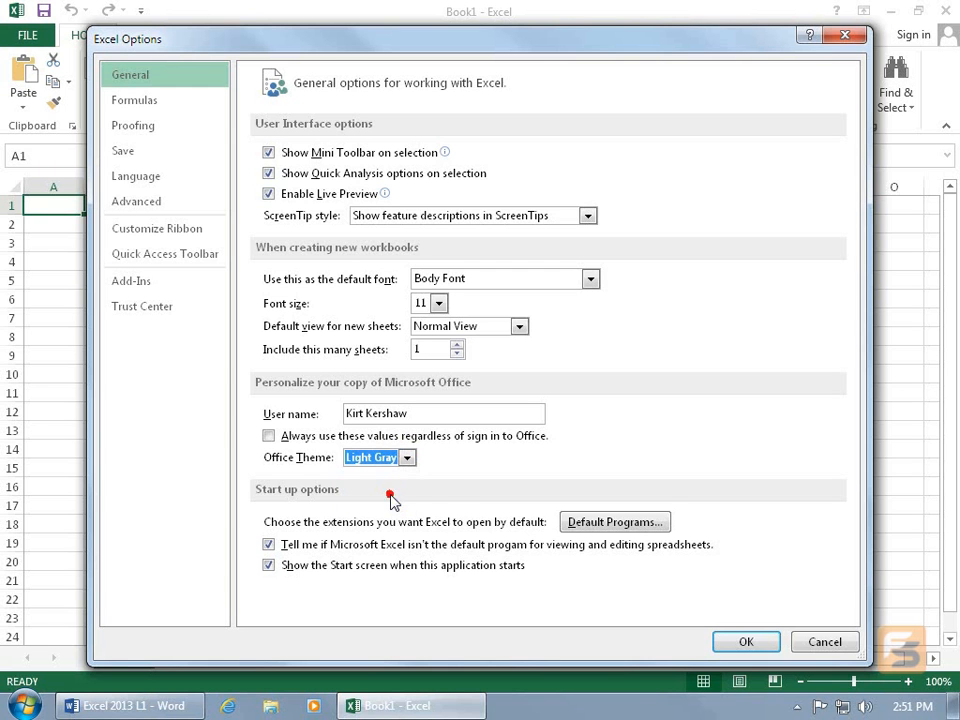
click(745, 642)
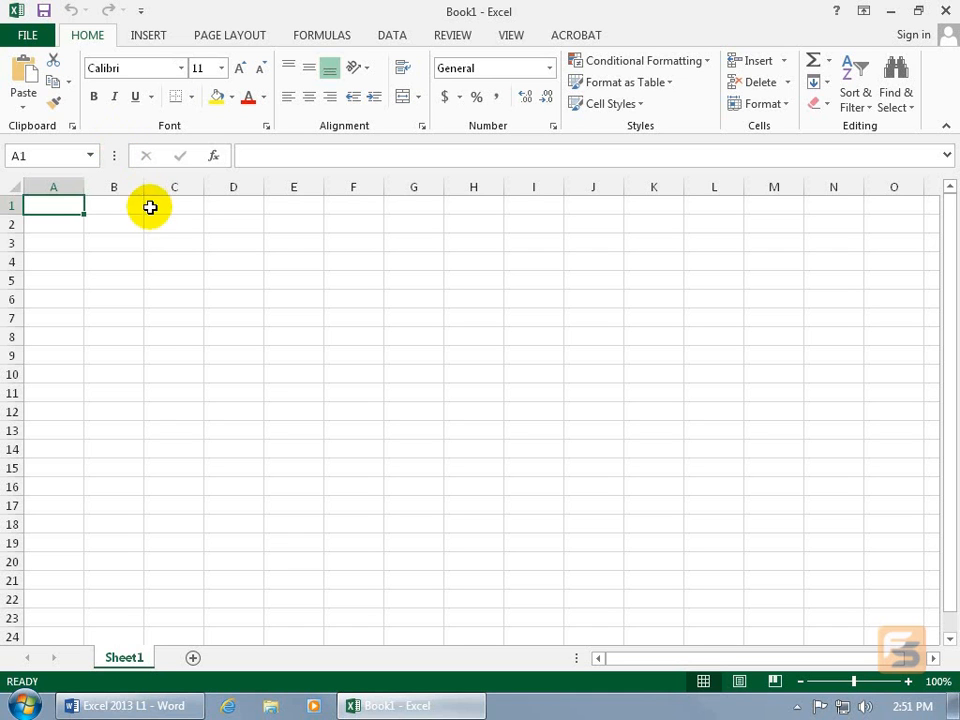
- Start a new instance of Word 2013 and create a blank document
right_click(130, 706)
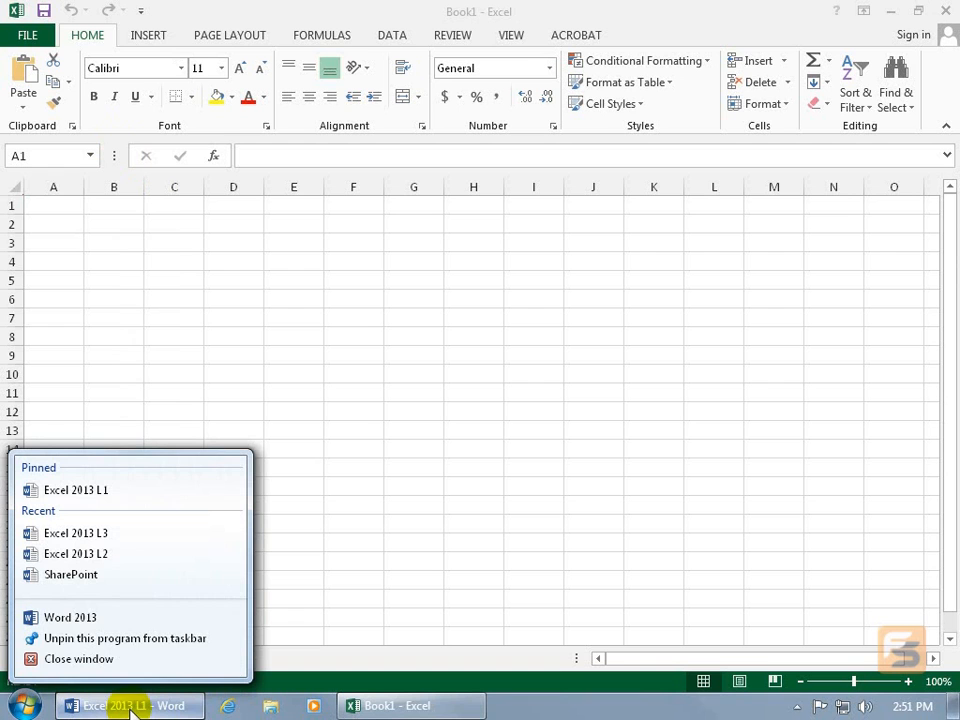
click(95, 621)
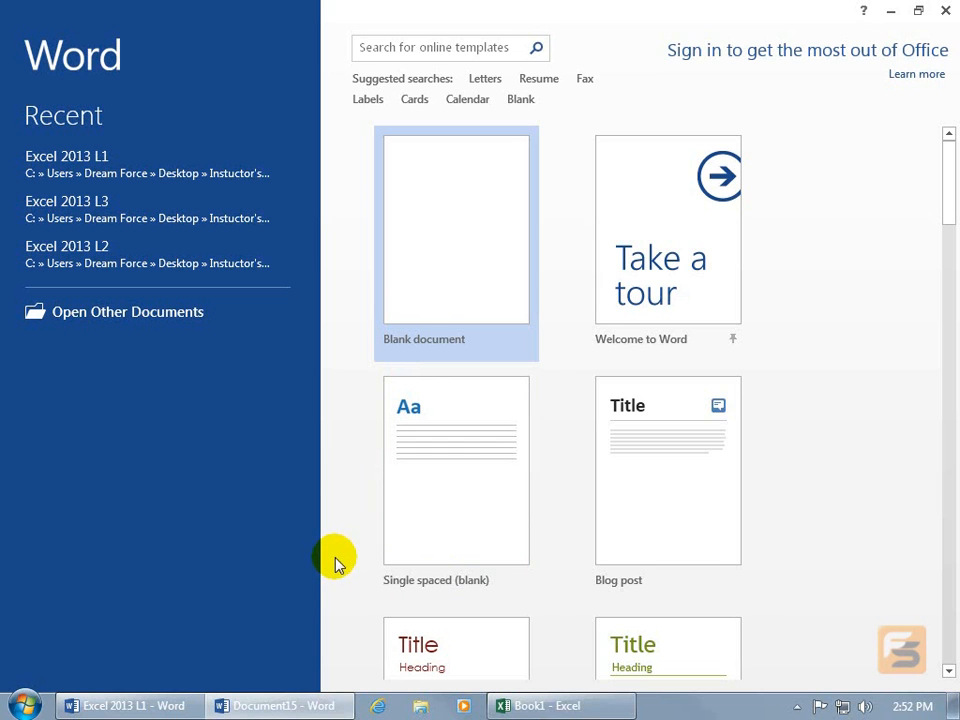
click(424, 258)
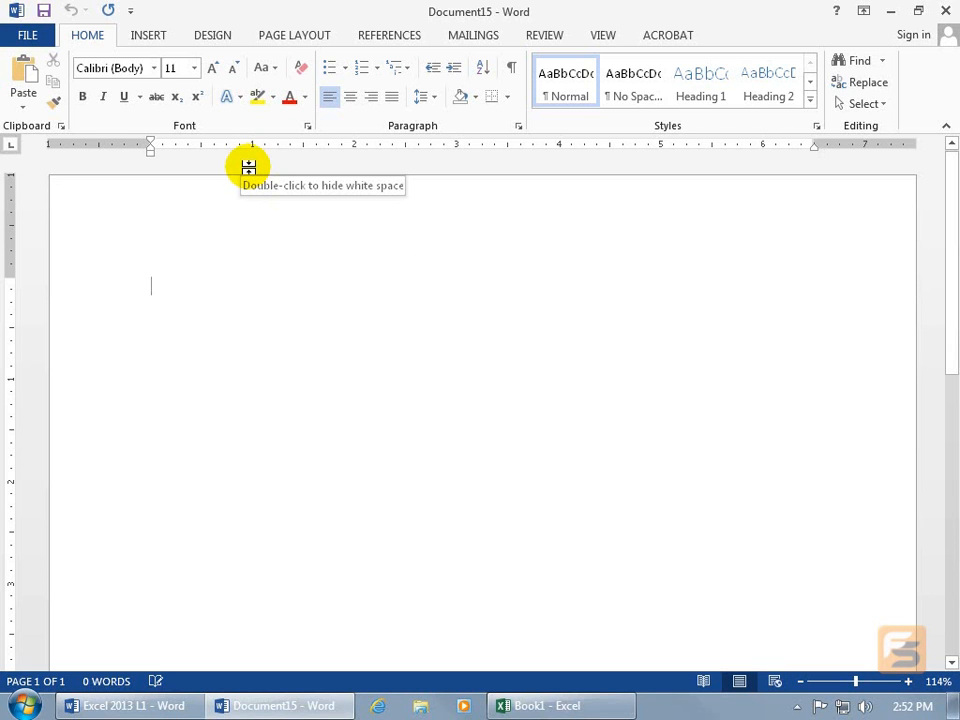
- Set the Office theme to White in Word's general options and close the blank document
click(30, 33)
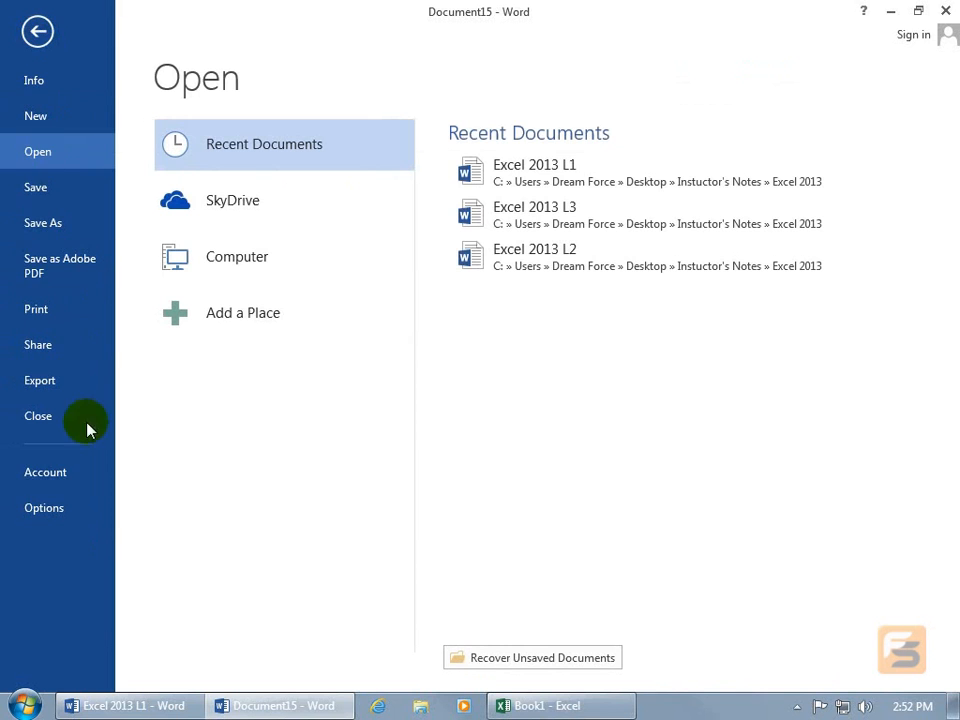
click(72, 508)
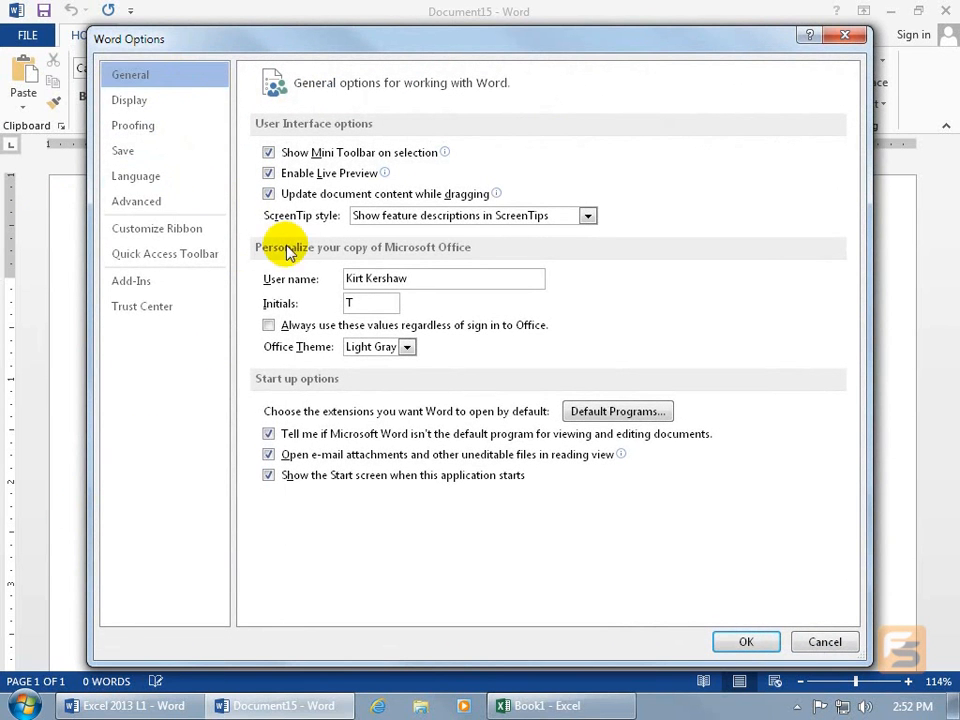
click(398, 346)
click(389, 370)
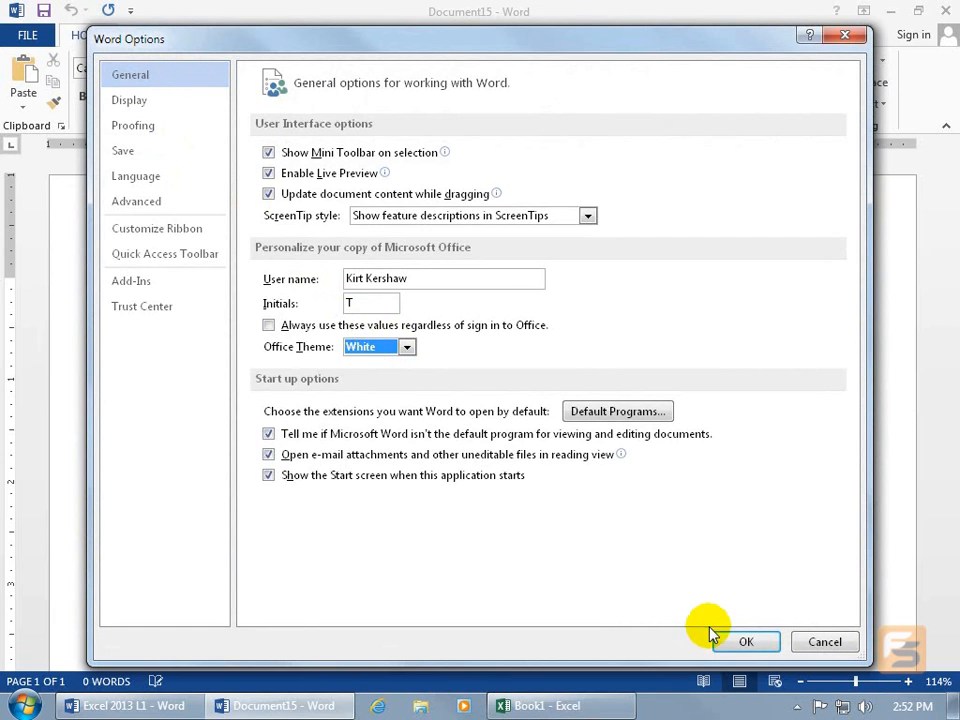
click(739, 643)
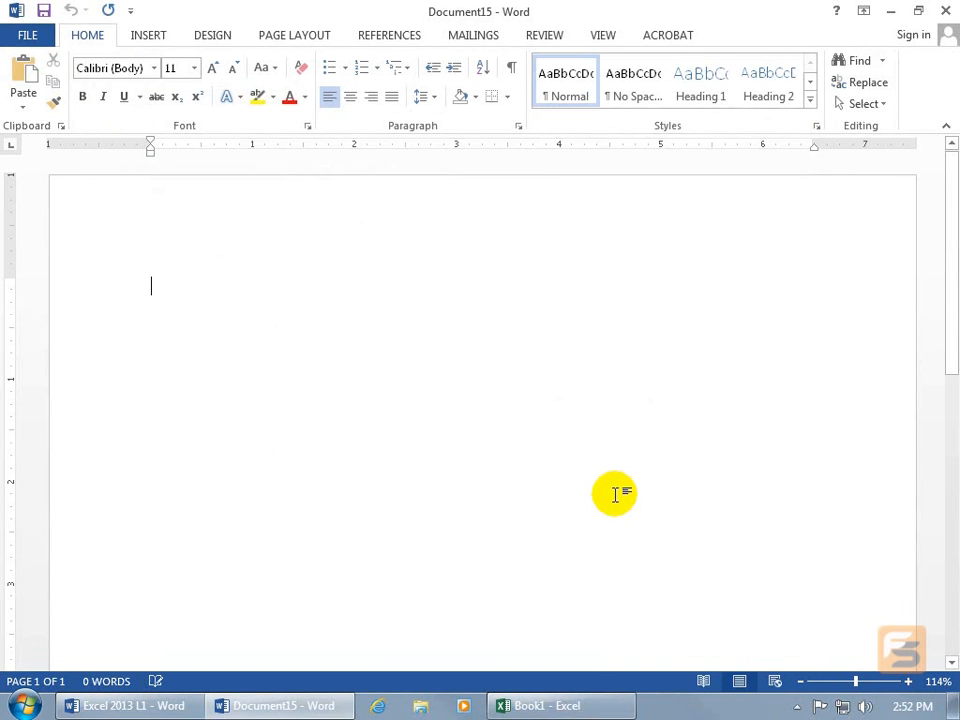
click(946, 11)
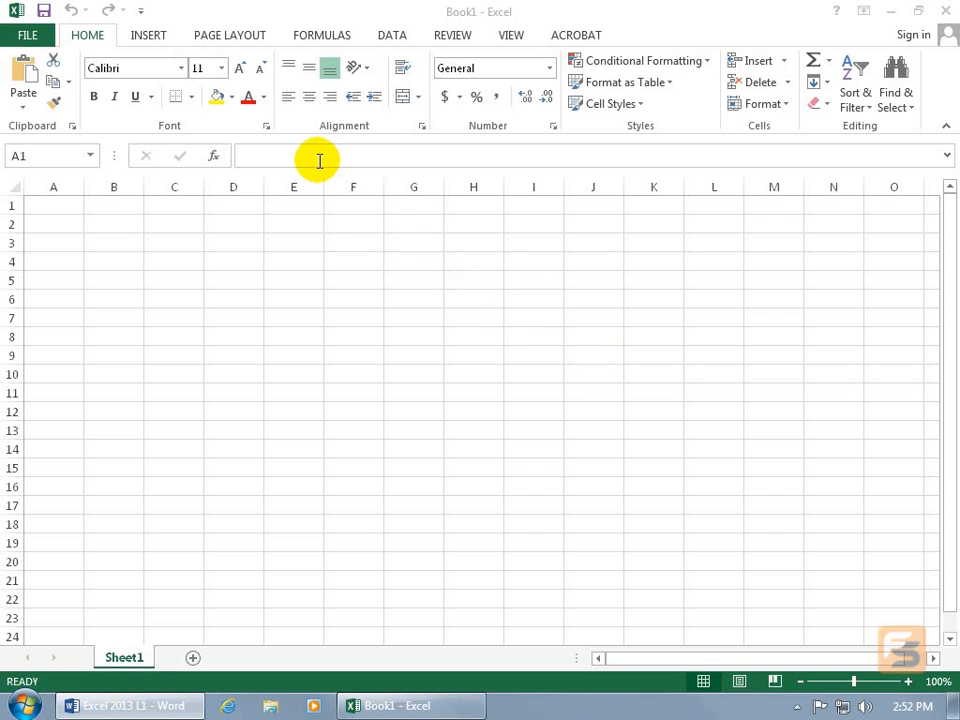
- Review the general Excel options without changing them and look at the list of available cell fonts
click(33, 35)
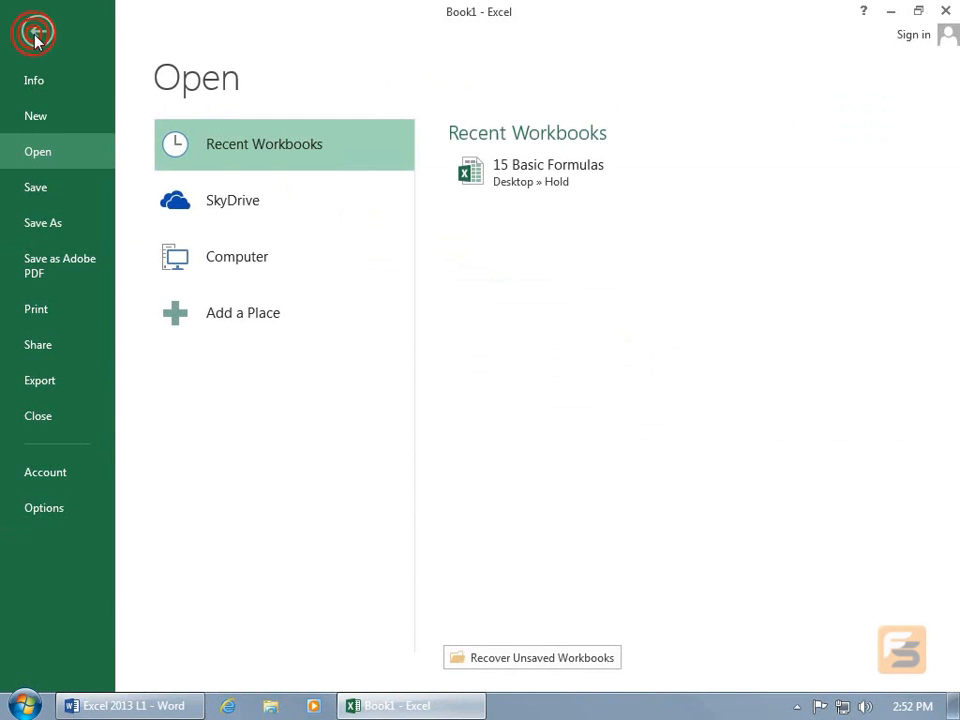
click(47, 510)
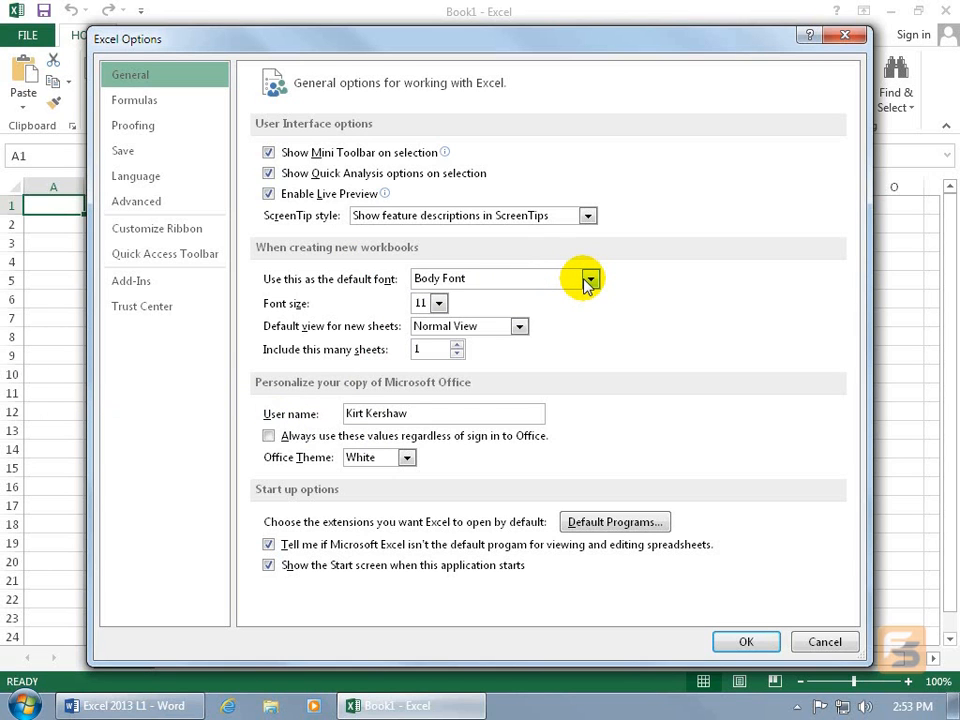
click(825, 641)
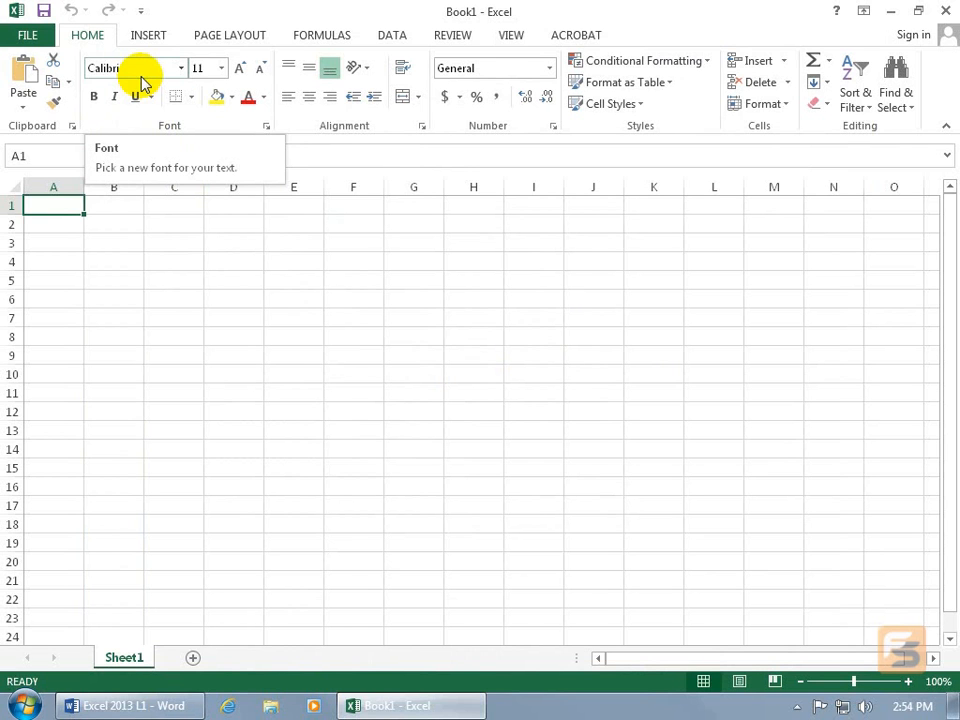
click(180, 70)
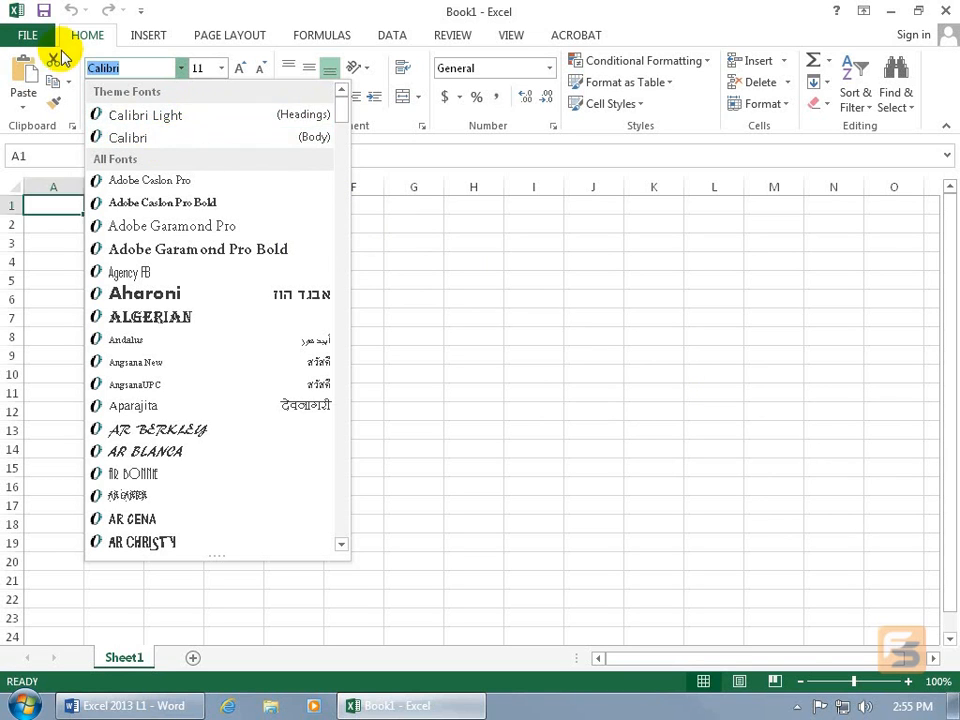
- In the Excel options, set the default font for new workbooks to Arial with font size 10
click(28, 30)
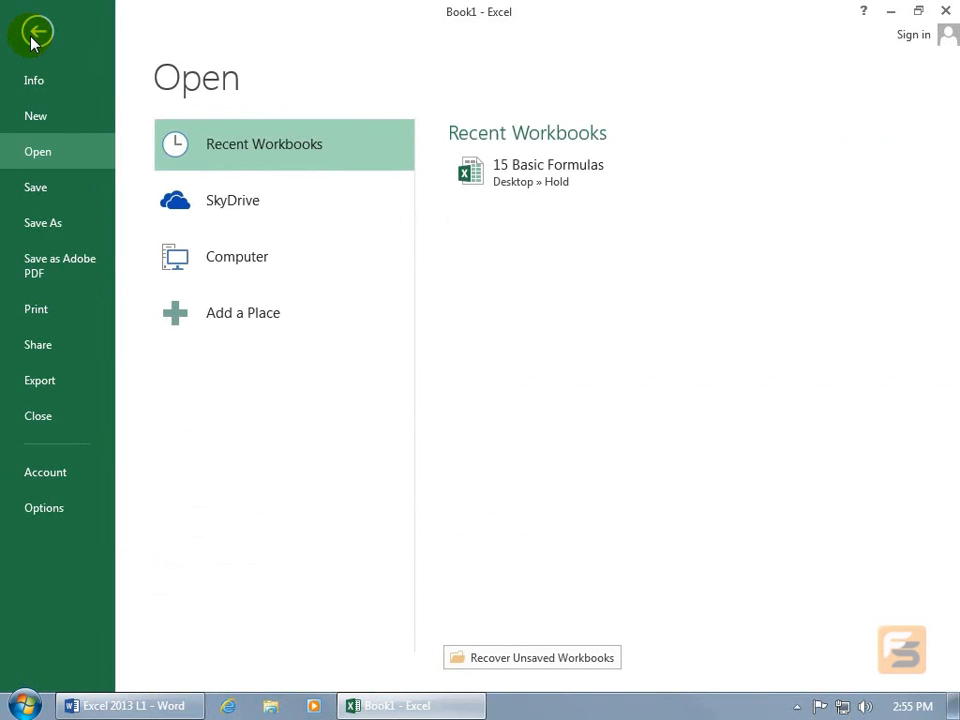
click(52, 510)
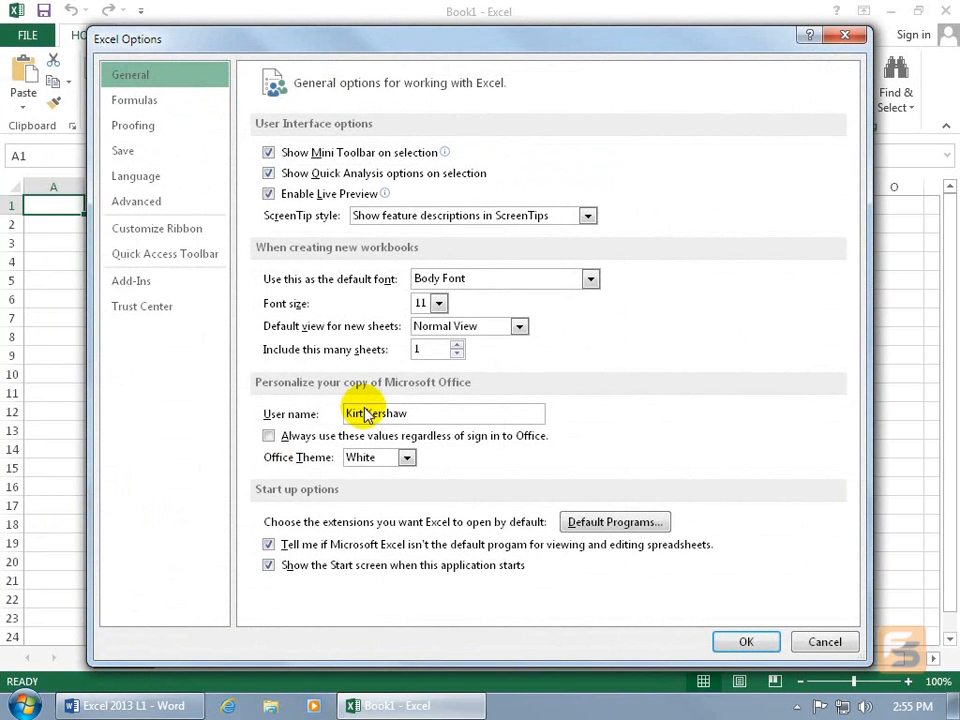
click(592, 279)
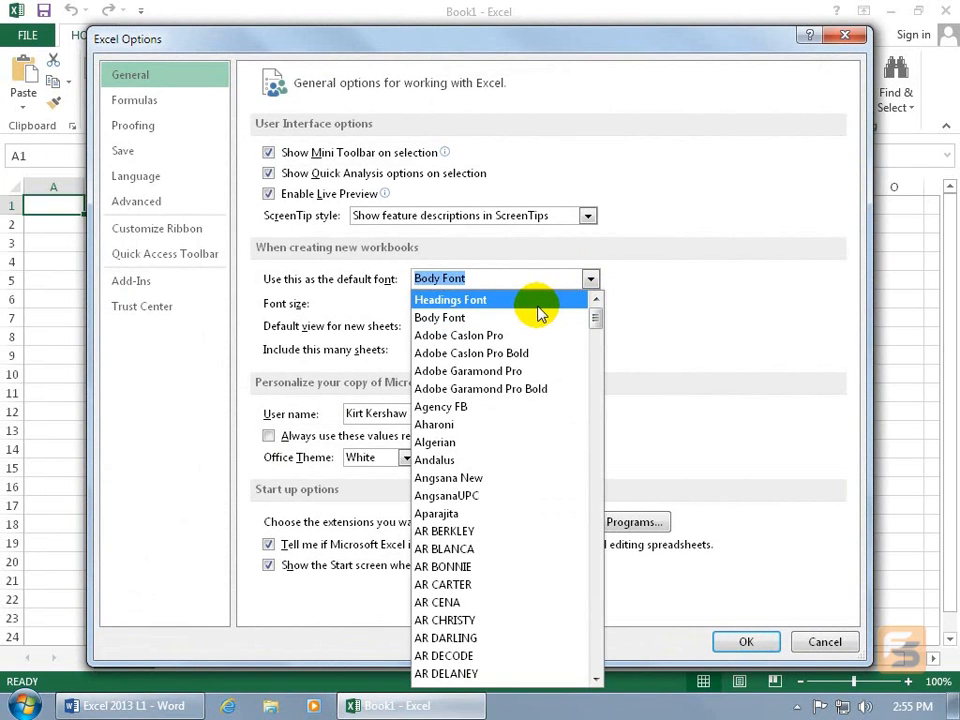
text(Arial)
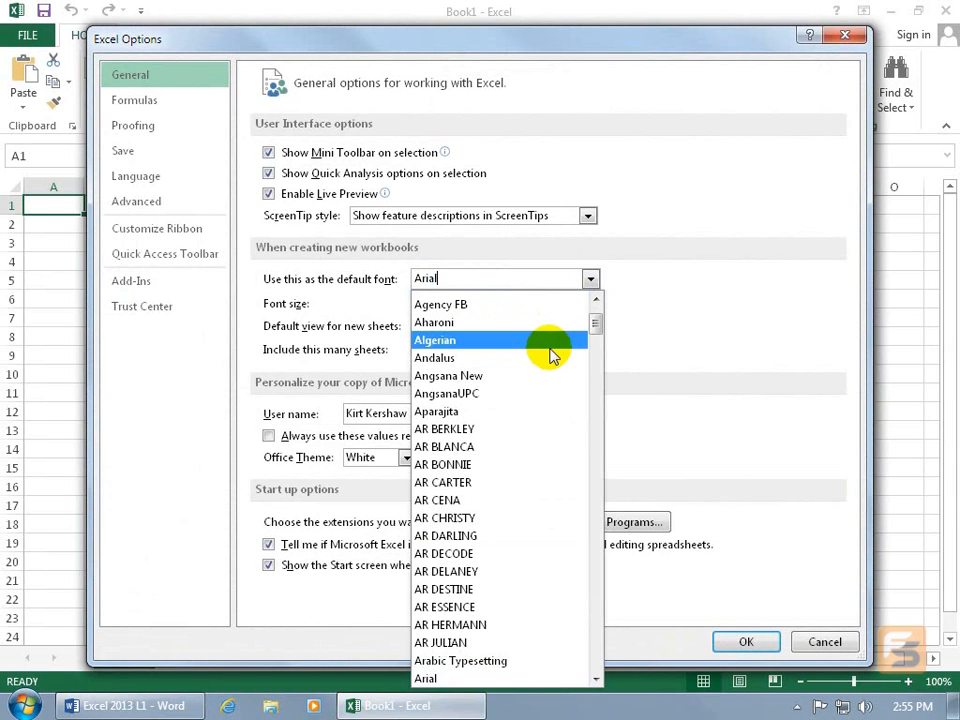
click(437, 683)
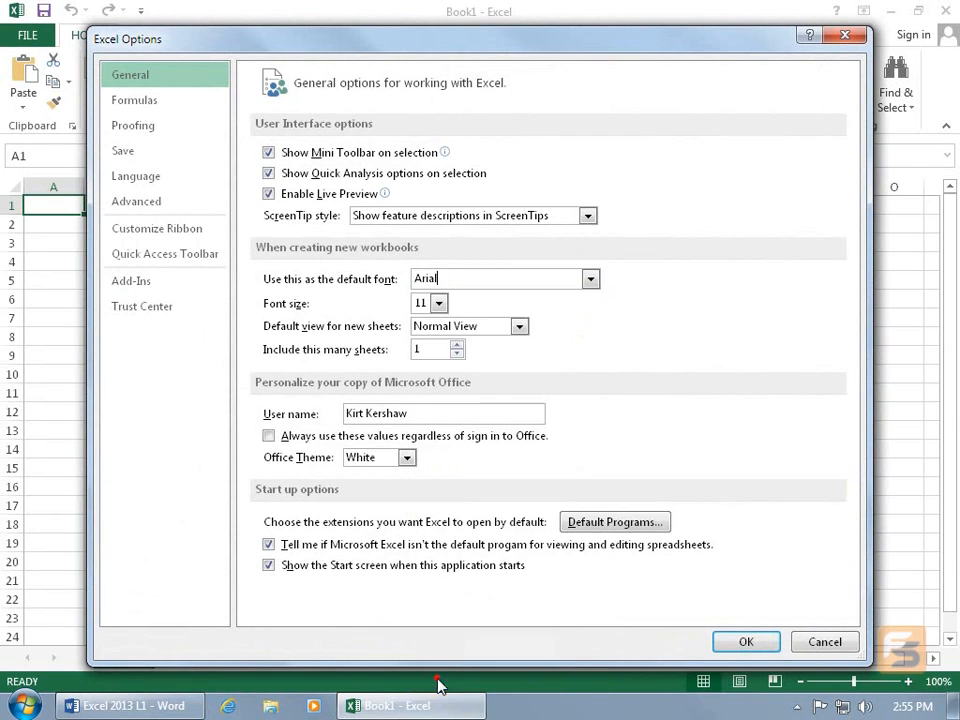
click(439, 304)
click(433, 354)
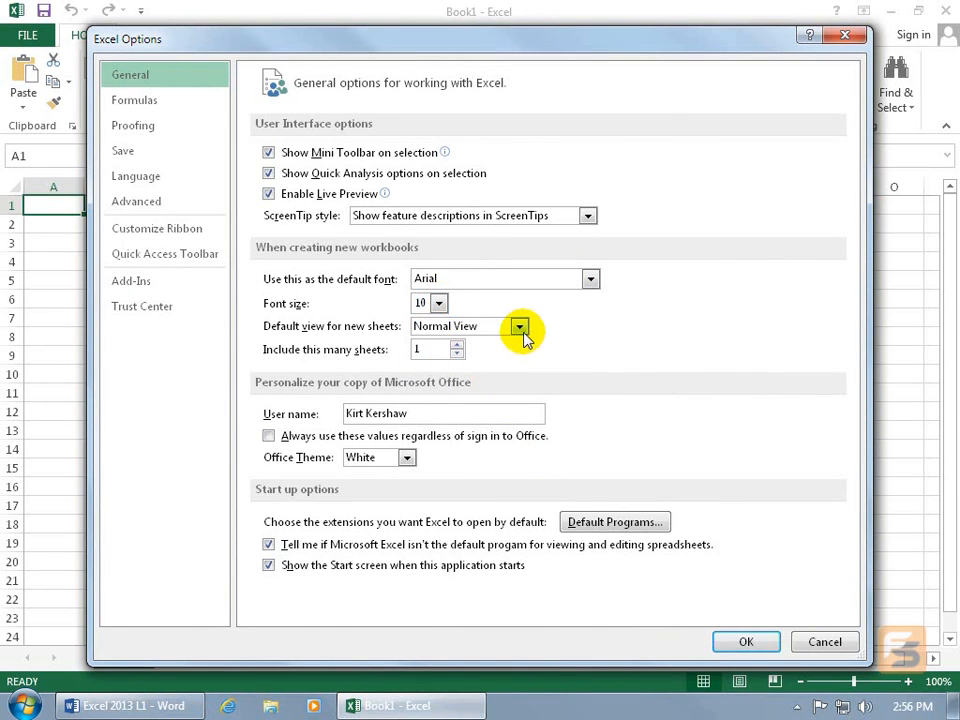
- Keep Normal View as the default view for new sheets, include 5 sheets in new workbooks, and apply the options
click(520, 330)
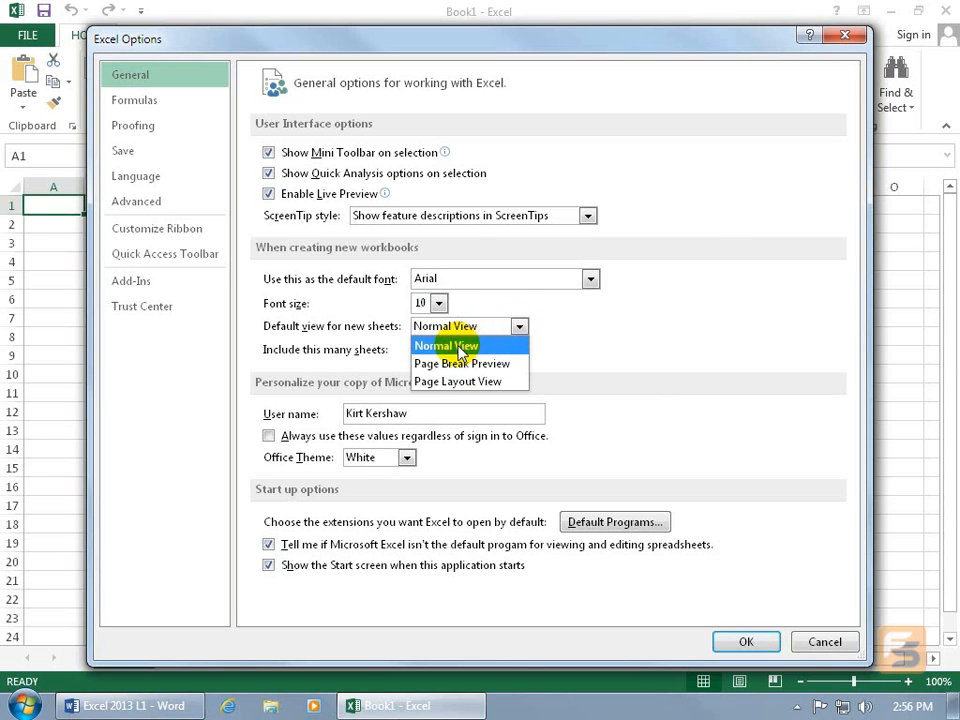
click(489, 346)
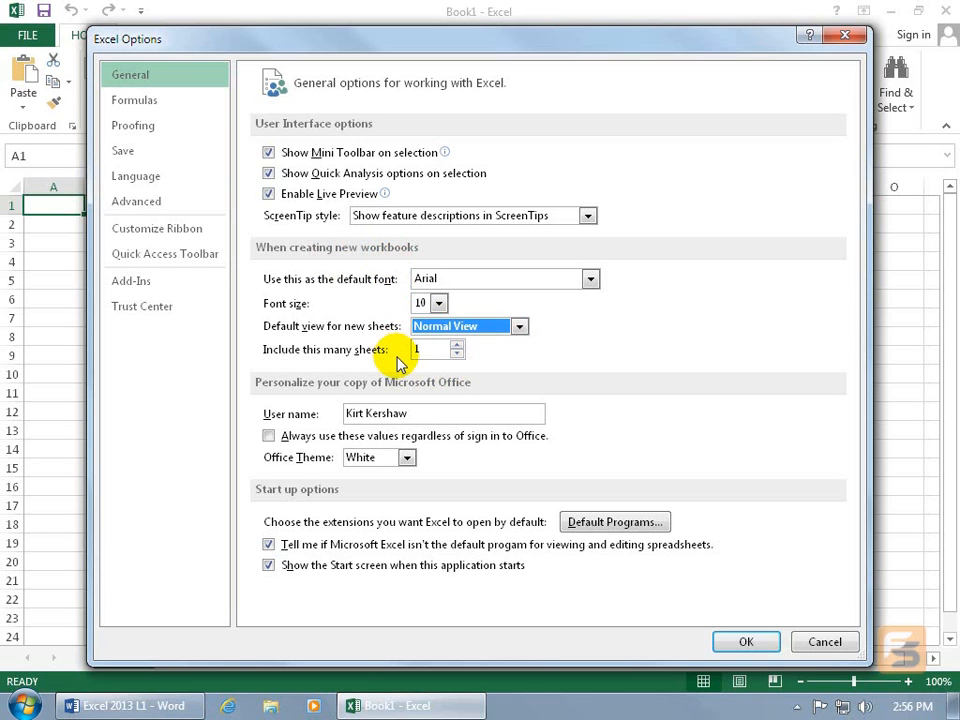
click(457, 345)
click(457, 345)
click(457, 345)
click(457, 346)
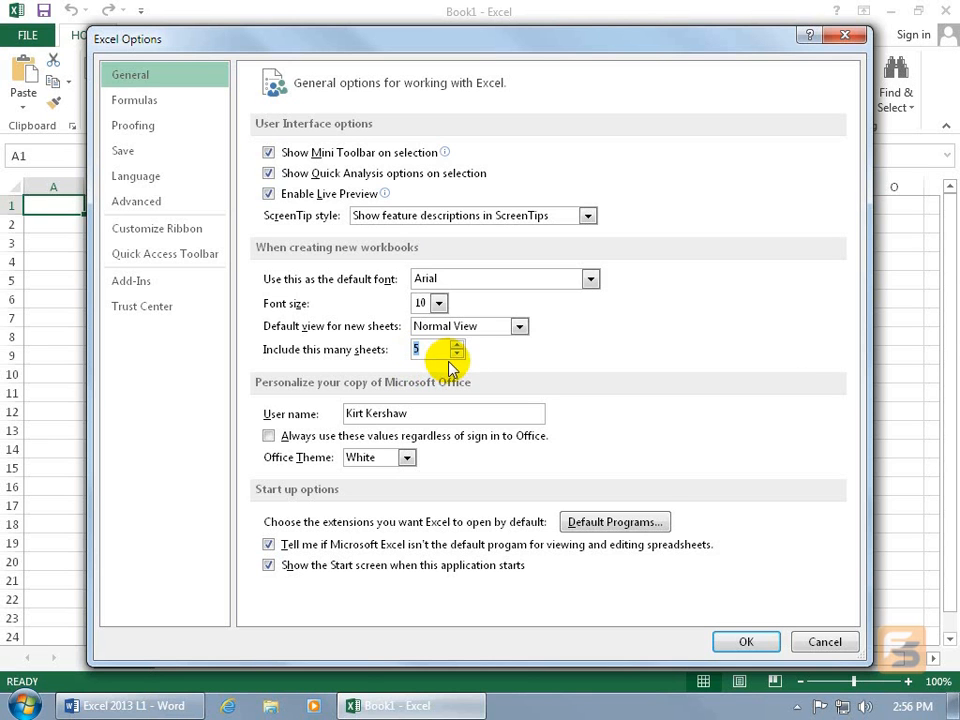
click(714, 640)
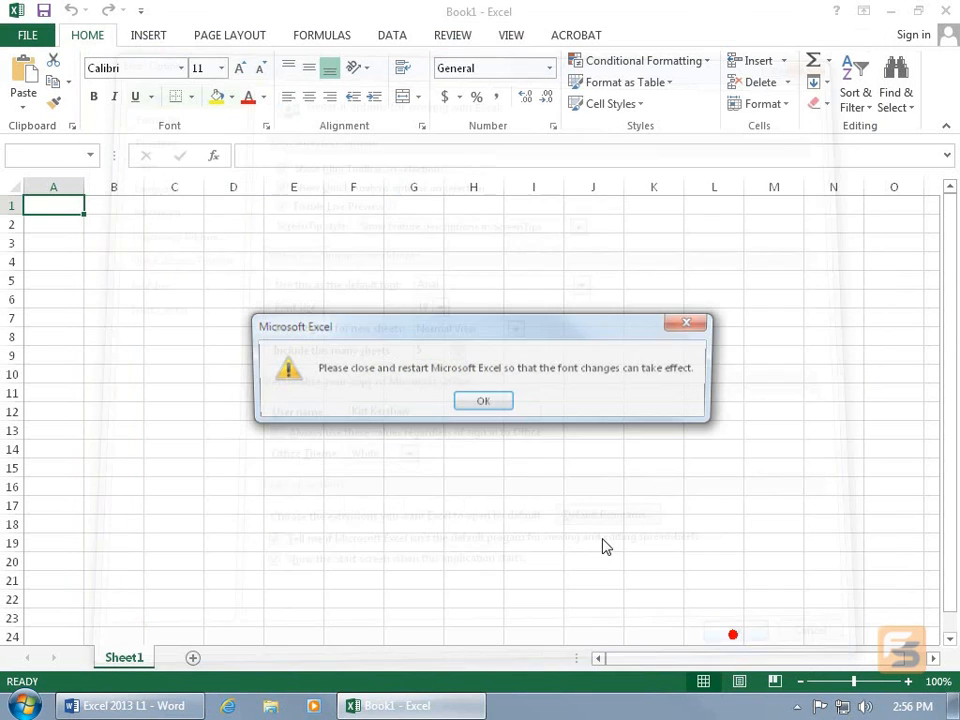
click(483, 402)
- Restart Excel and create a blank workbook so the new defaults are applied
click(944, 10)
click(45, 345)
double_click(43, 350)
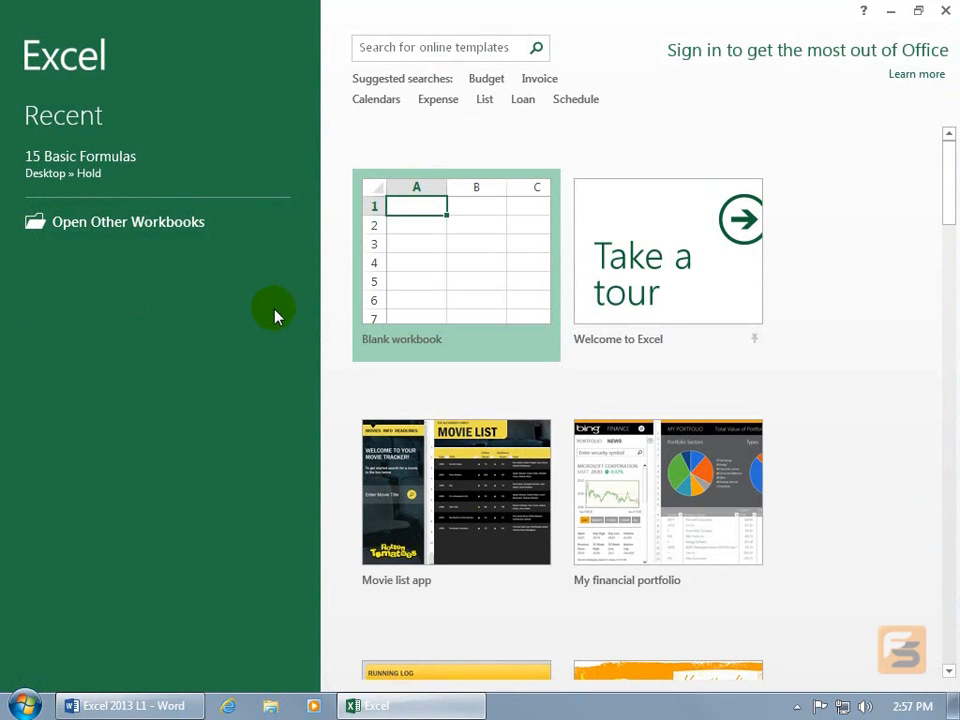
click(445, 266)
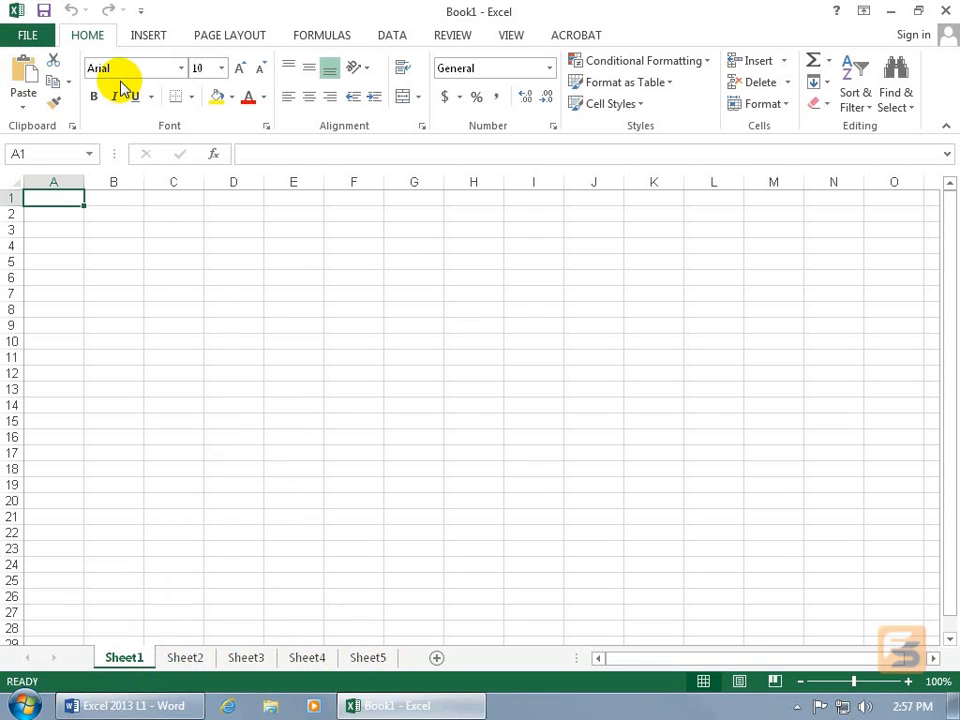
- Examine the font list of the new workbook, including the theme fonts for headings and body
click(181, 68)
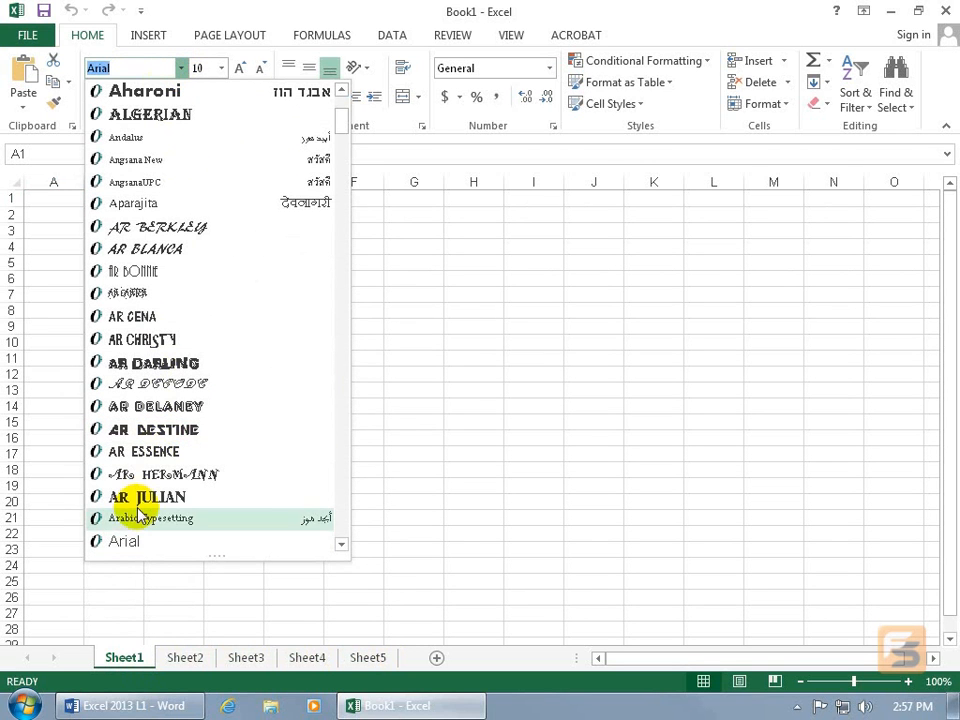
drag(341, 125, 339, 99)
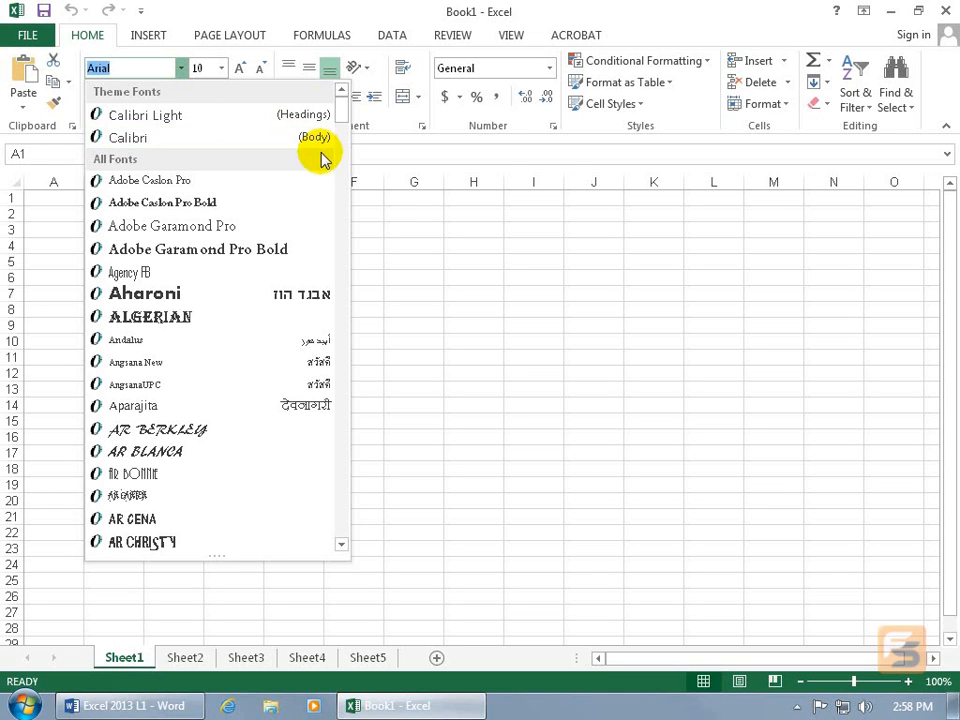
key(Escape)
click(244, 280)
click(214, 376)
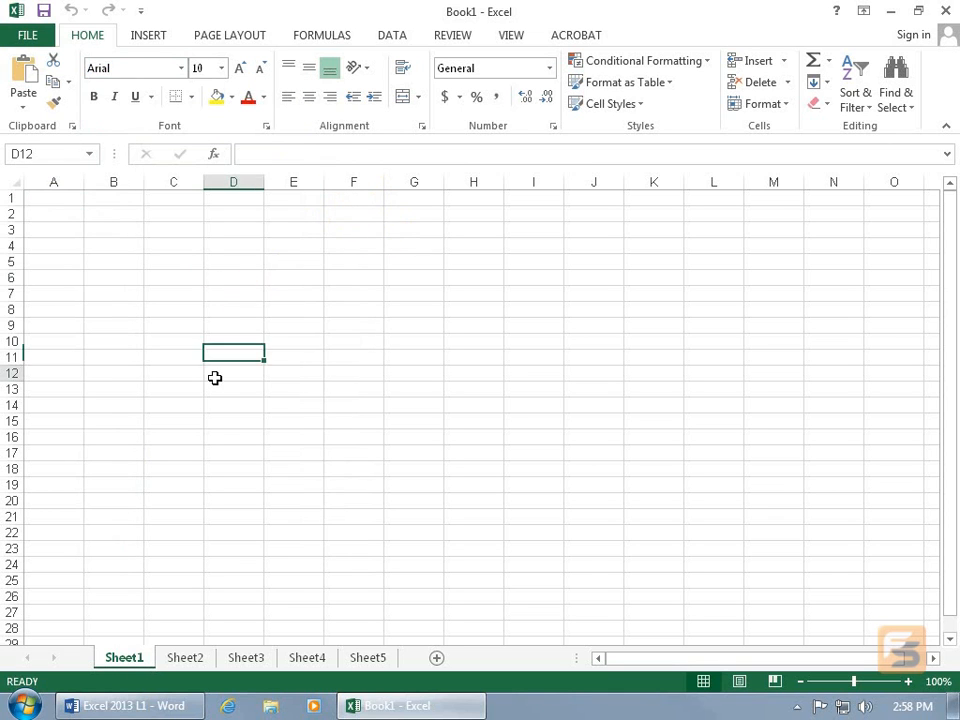
click(330, 374)
click(188, 658)
click(240, 659)
click(227, 336)
click(414, 325)
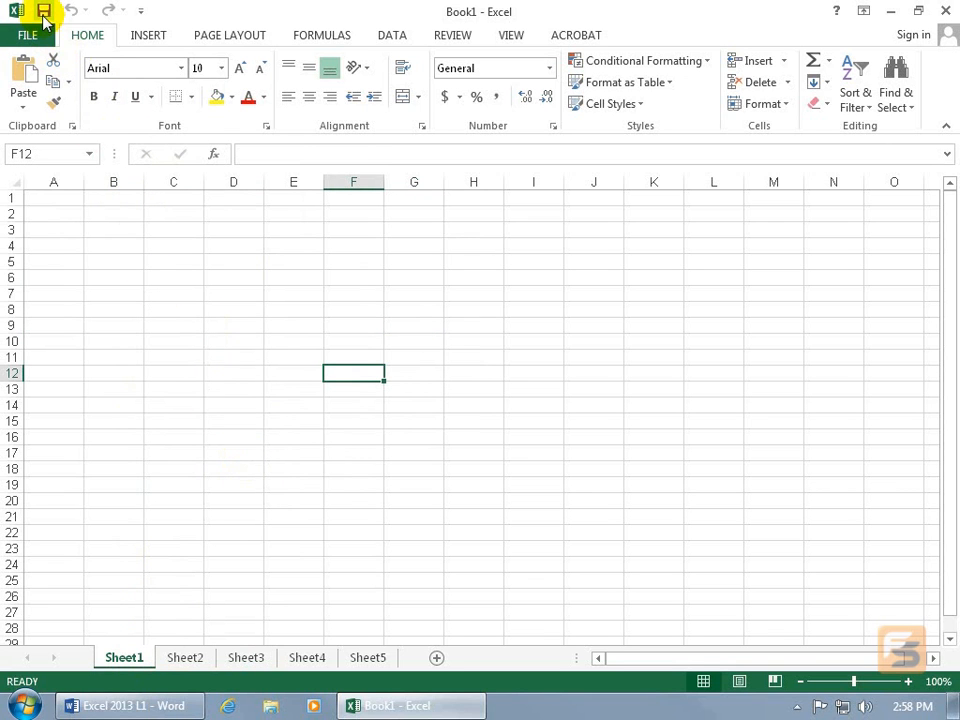
- Start saving the new workbook to the computer to check the default save folder, and cancel
click(44, 12)
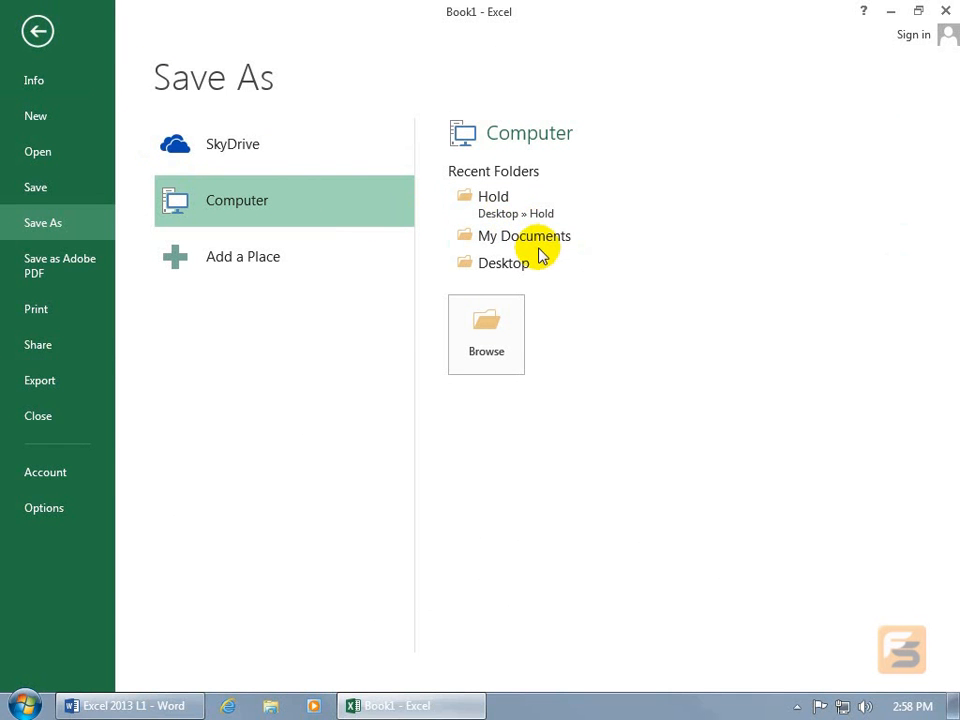
click(493, 317)
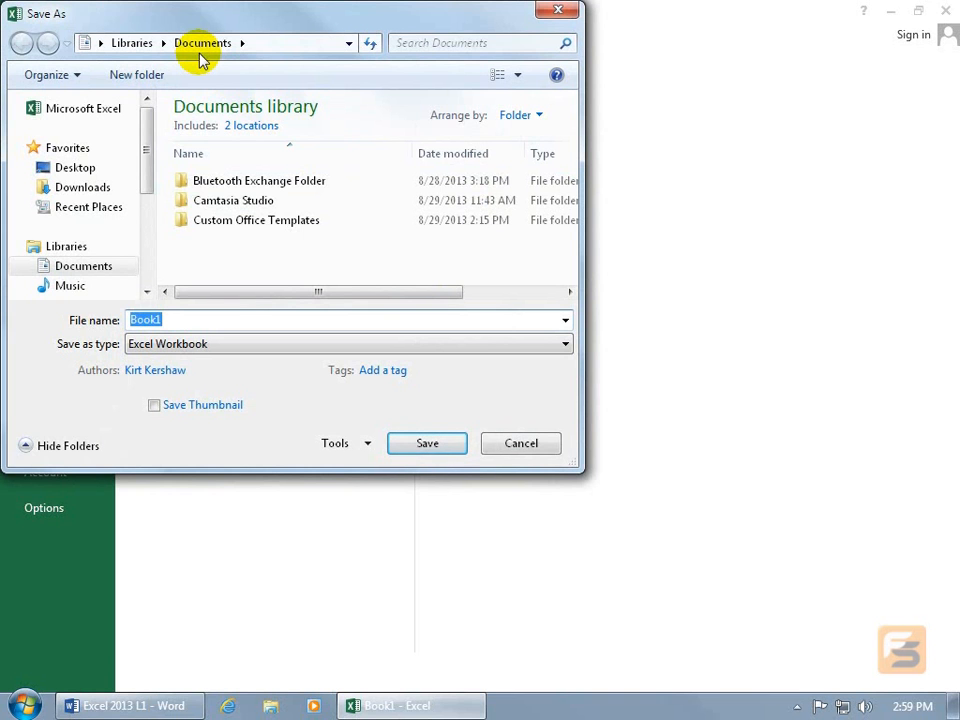
click(521, 443)
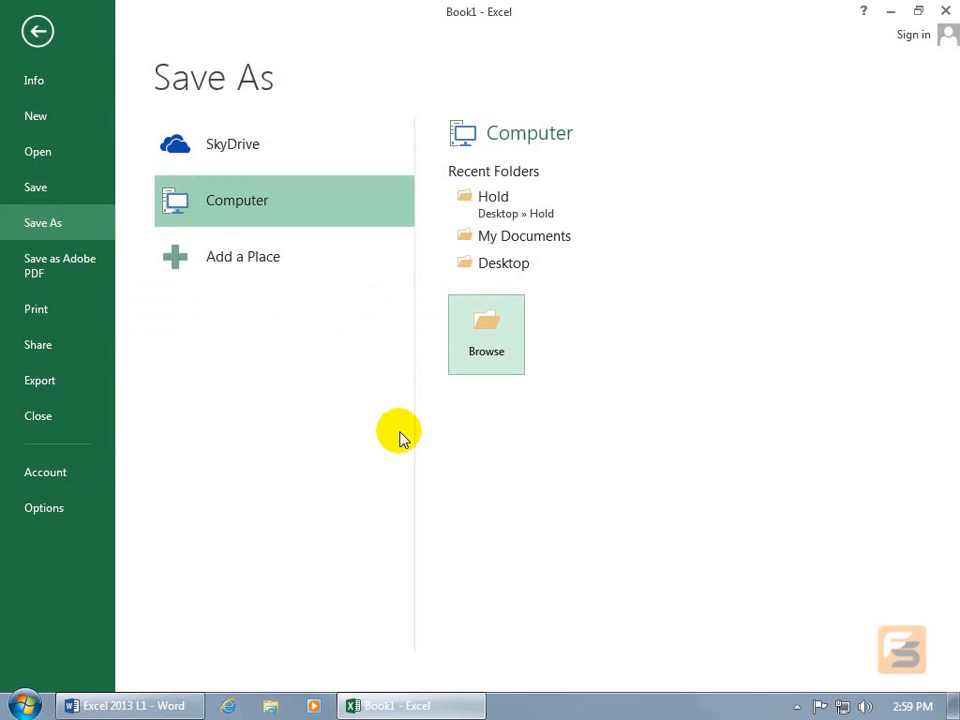
- In the Excel save options, enter C:\Users\Training\Desktop\Spiffy as the default local file location
click(52, 508)
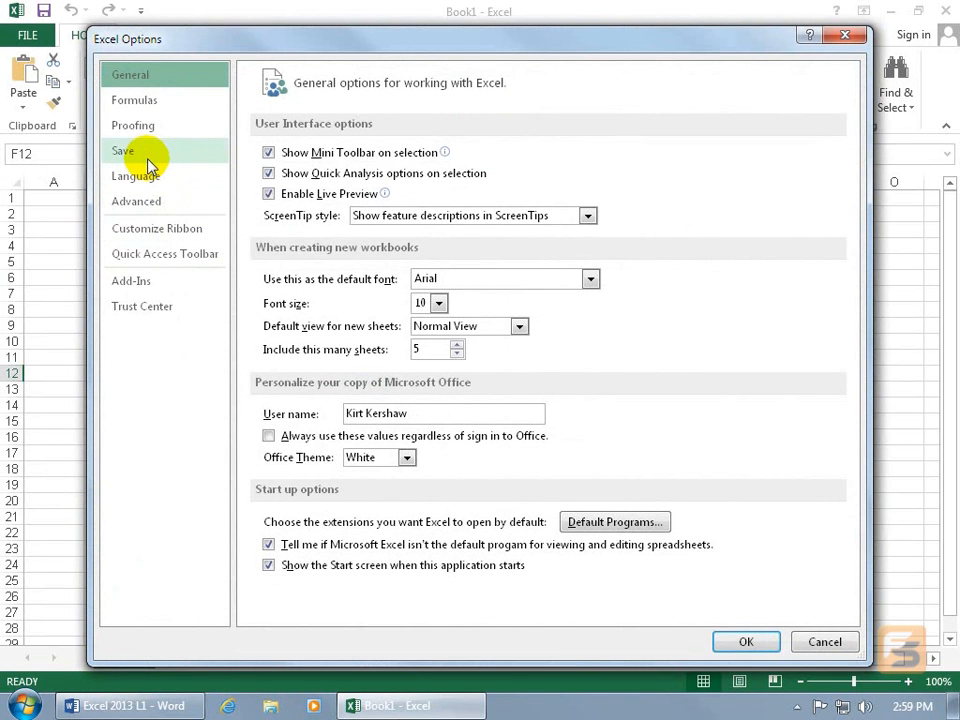
click(140, 155)
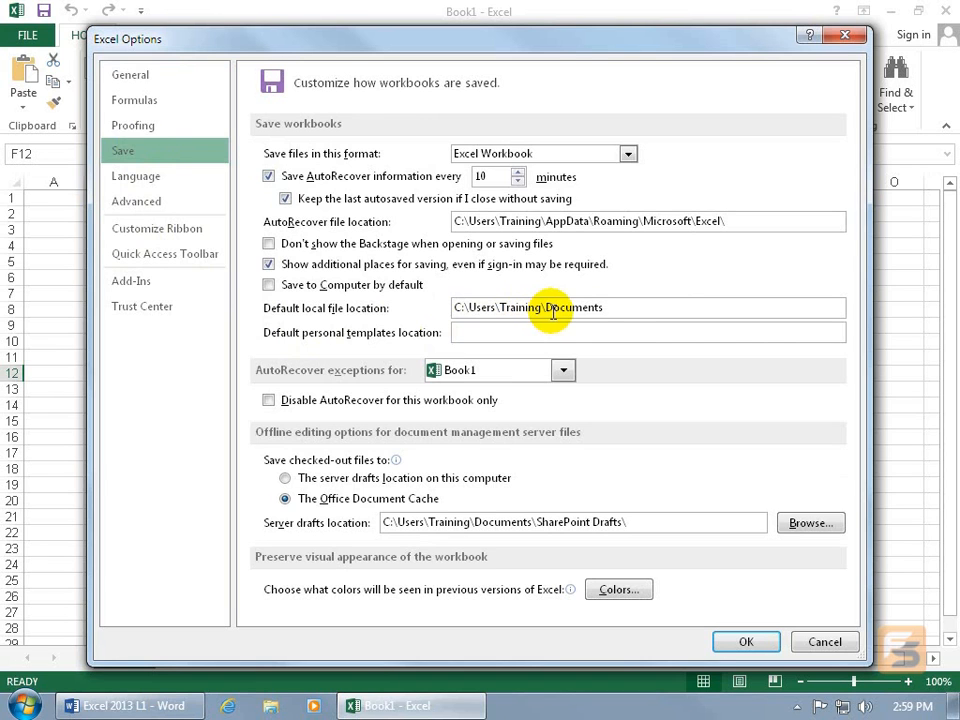
click(609, 306)
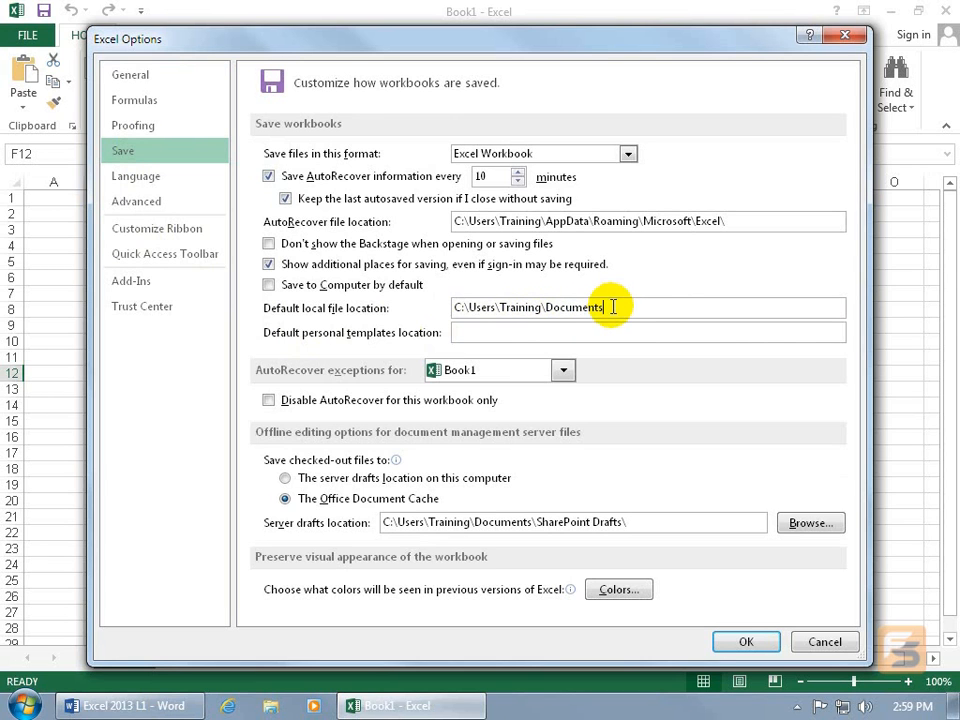
key(BackSpace)
key(BackSpace)
key(BackSpace)
key(BackSpace)
key(BackSpace)
key(BackSpace)
key(BackSpace)
key(BackSpace)
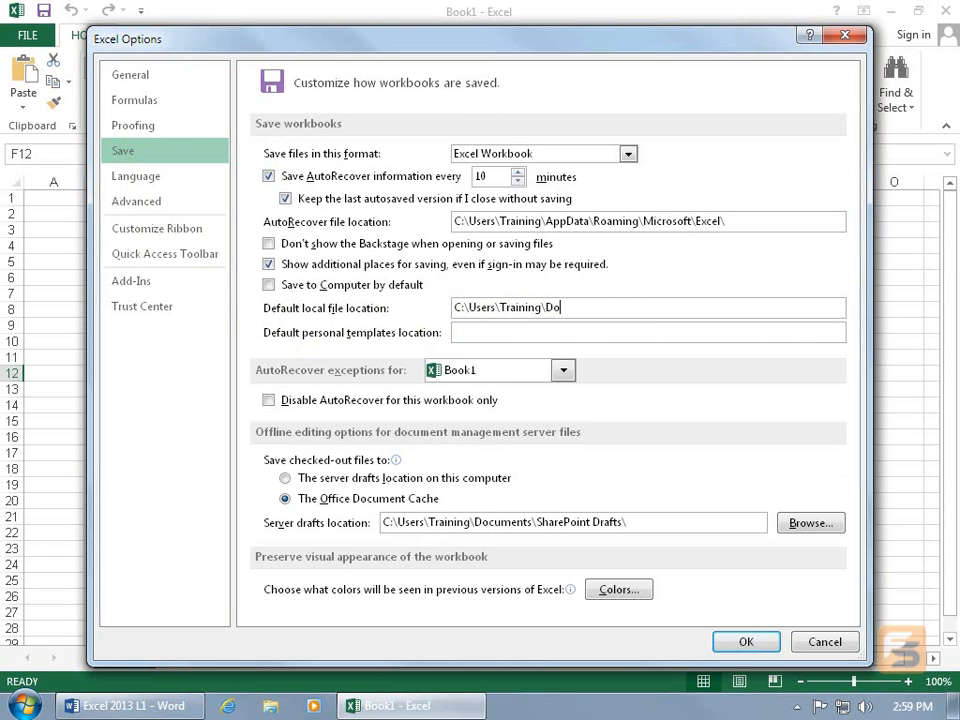
text(esktop\Spiffy)
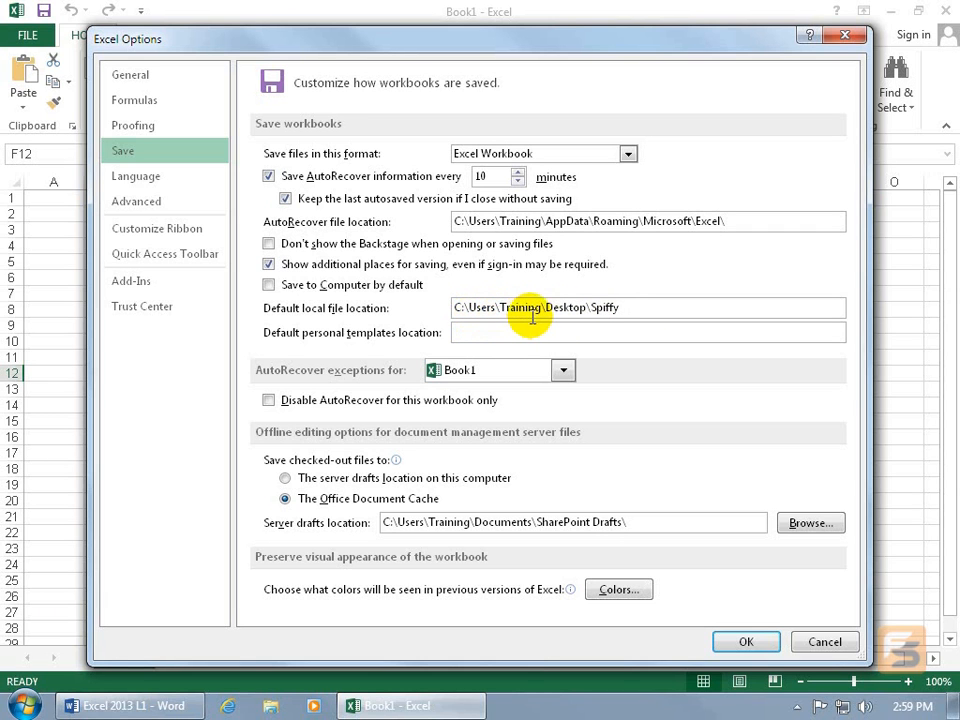
- Shorten the default local file location to C:\Users\Training\Desktop and apply the options
double_click(610, 308)
key(BackSpace)
key(BackSpace)
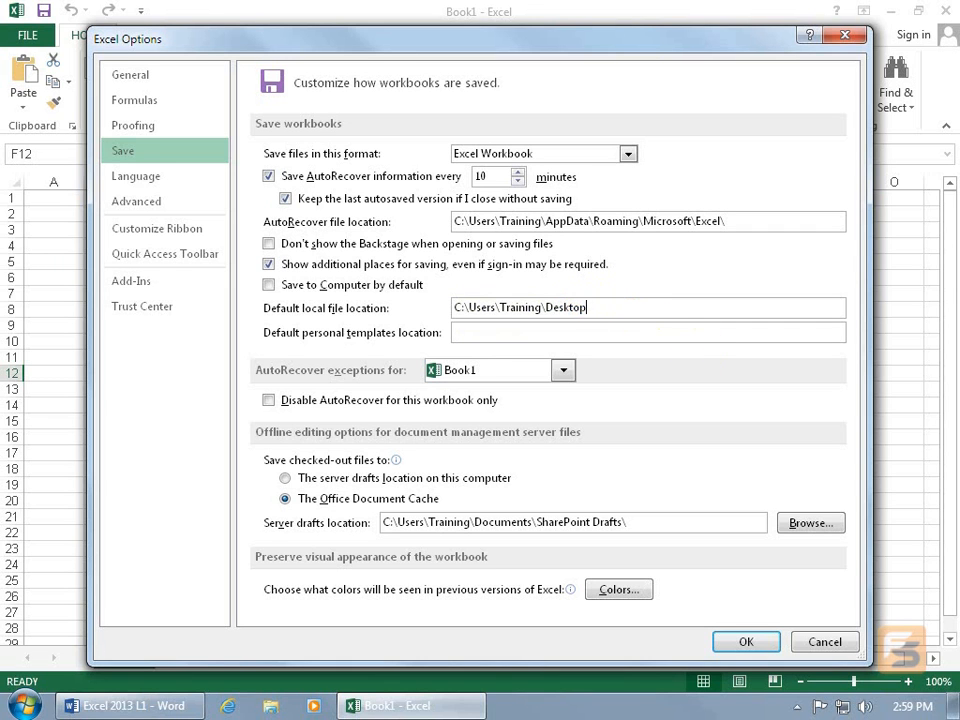
click(746, 641)
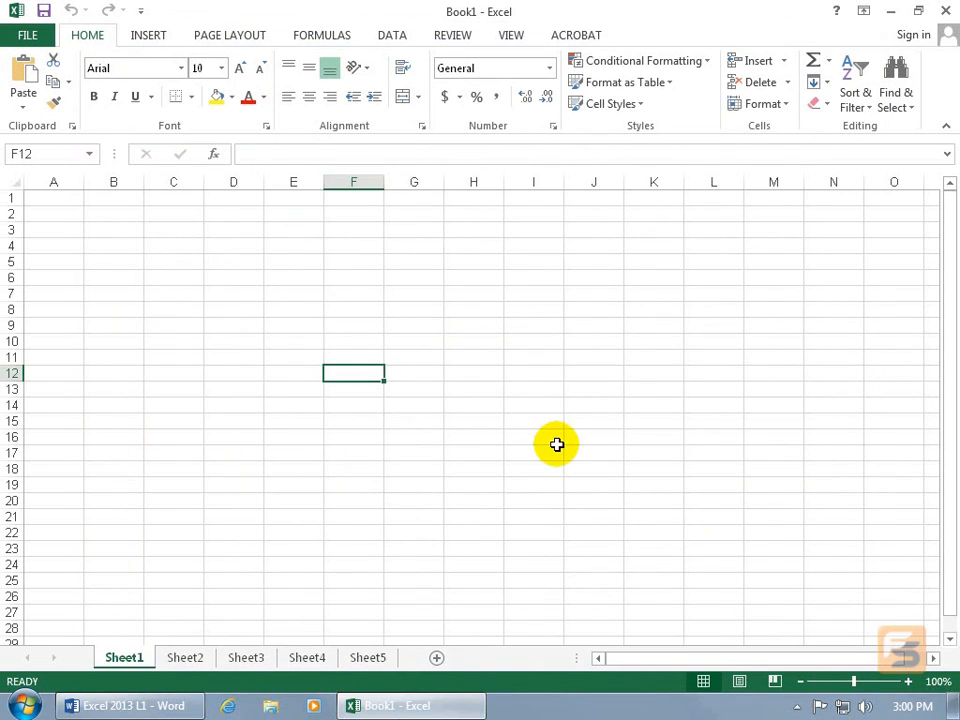
- Browse for a save location again to check the changed default folder, and cancel without saving
click(43, 10)
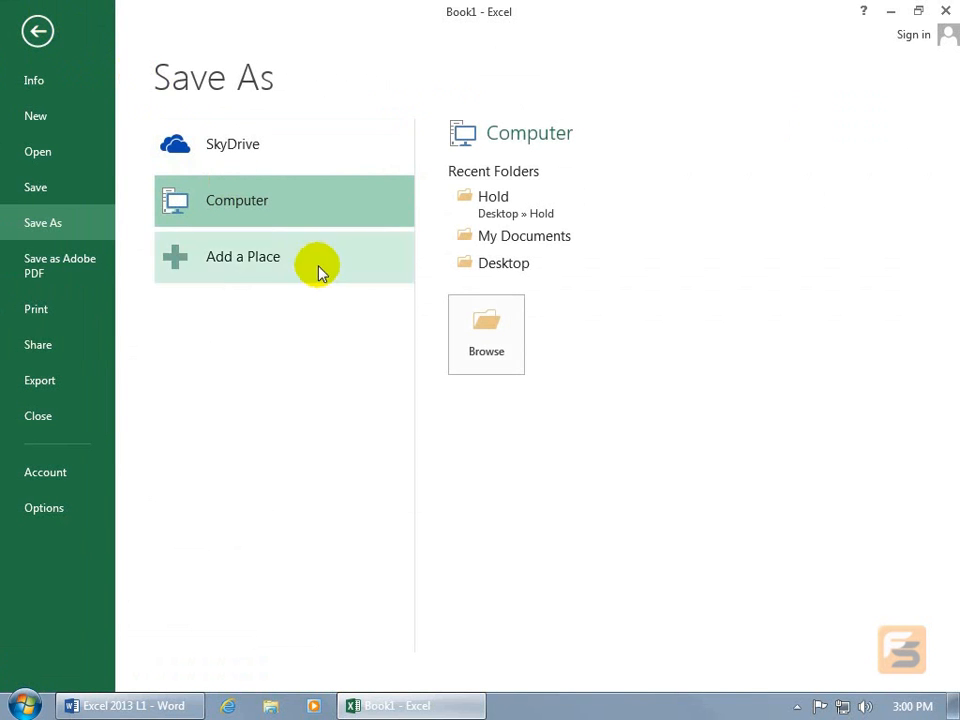
click(490, 345)
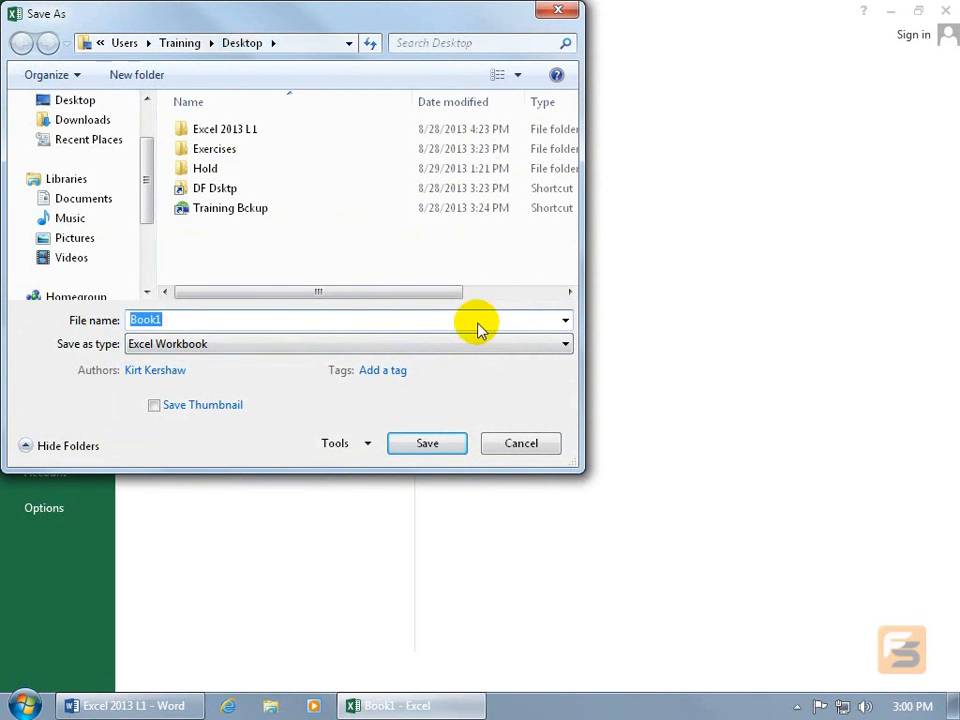
click(527, 445)
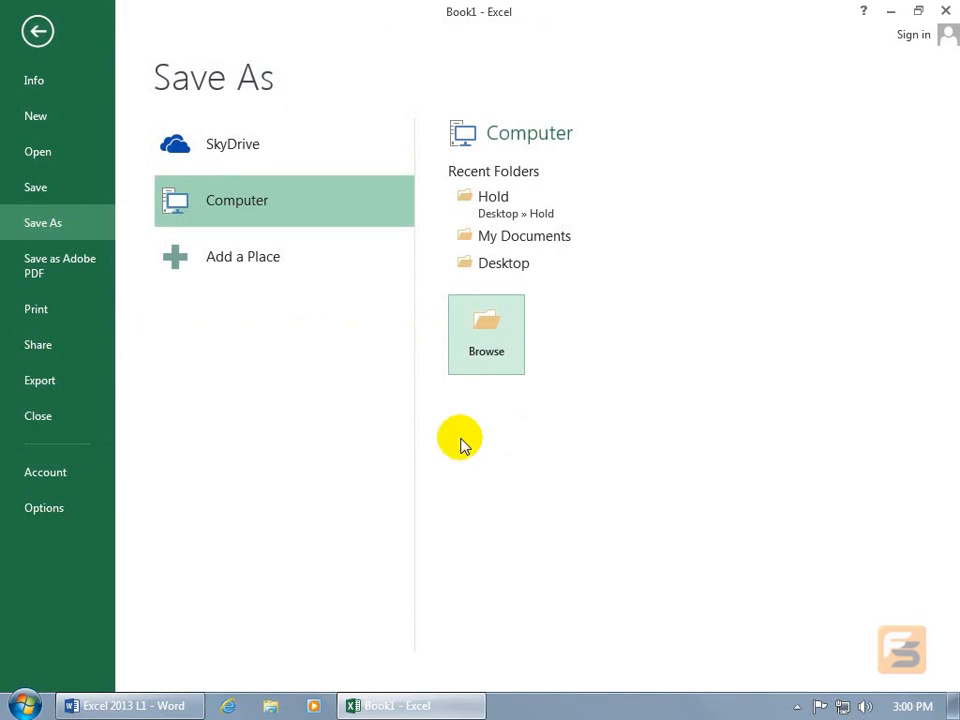
- In the general Excel options, include 1 sheet in new workbooks and turn off the Start screen at application start
click(44, 508)
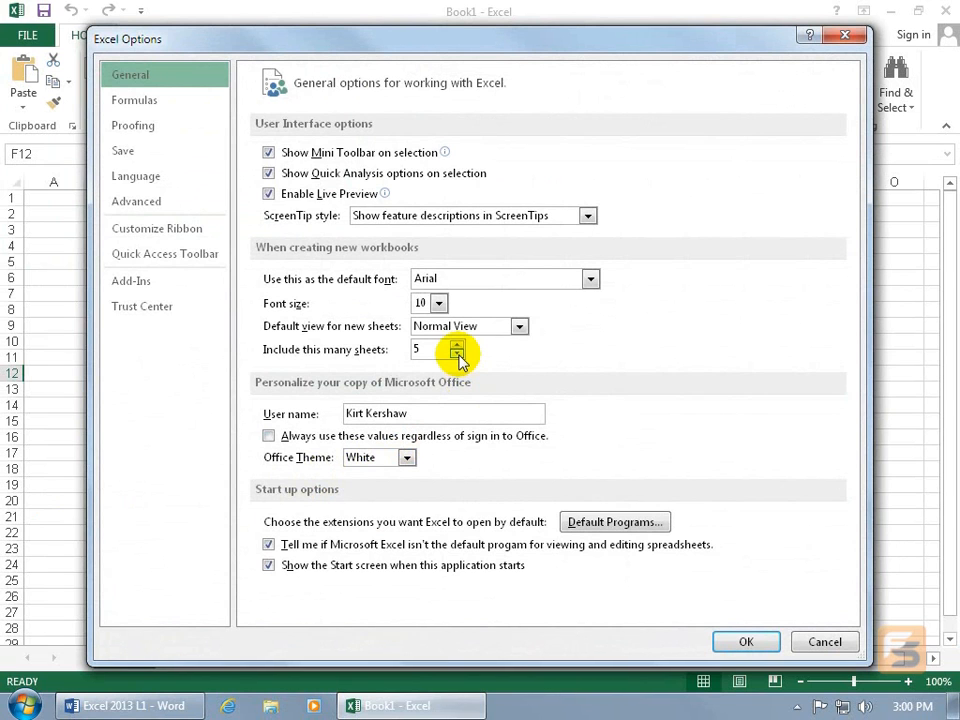
click(456, 355)
click(456, 355)
click(456, 355)
click(456, 355)
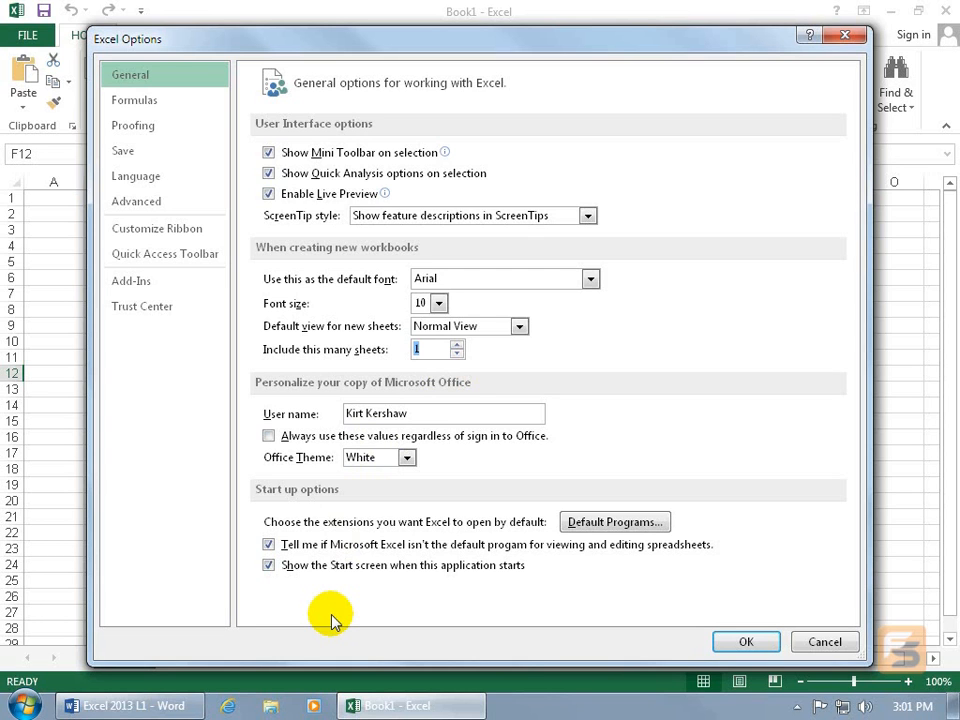
click(270, 568)
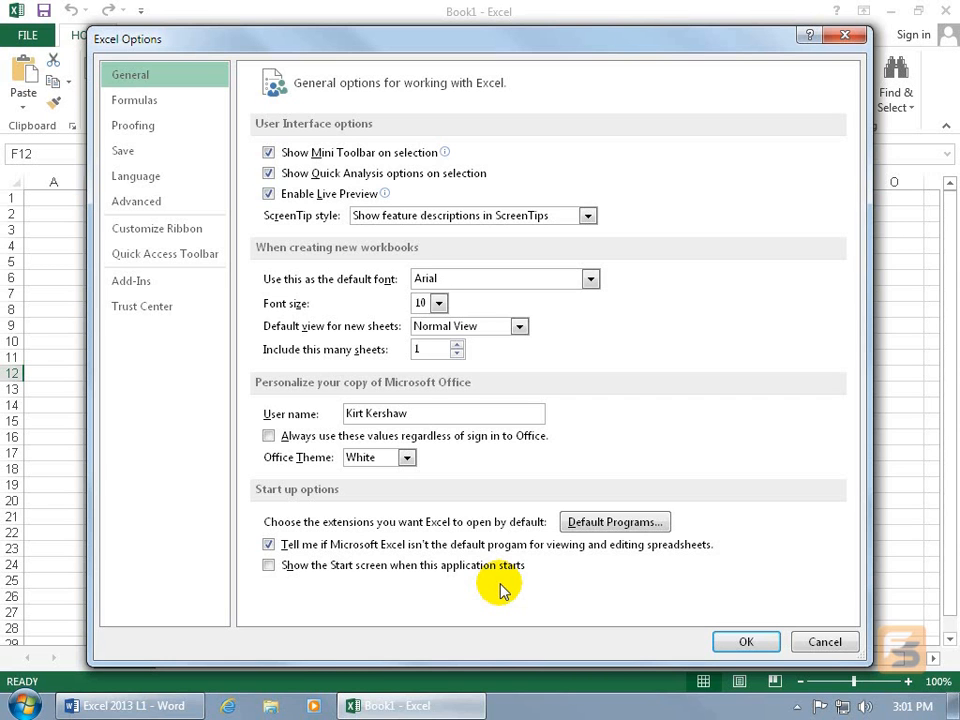
- In the save options, enable "Don't show the Backstage when opening or saving files" and apply the options
click(135, 163)
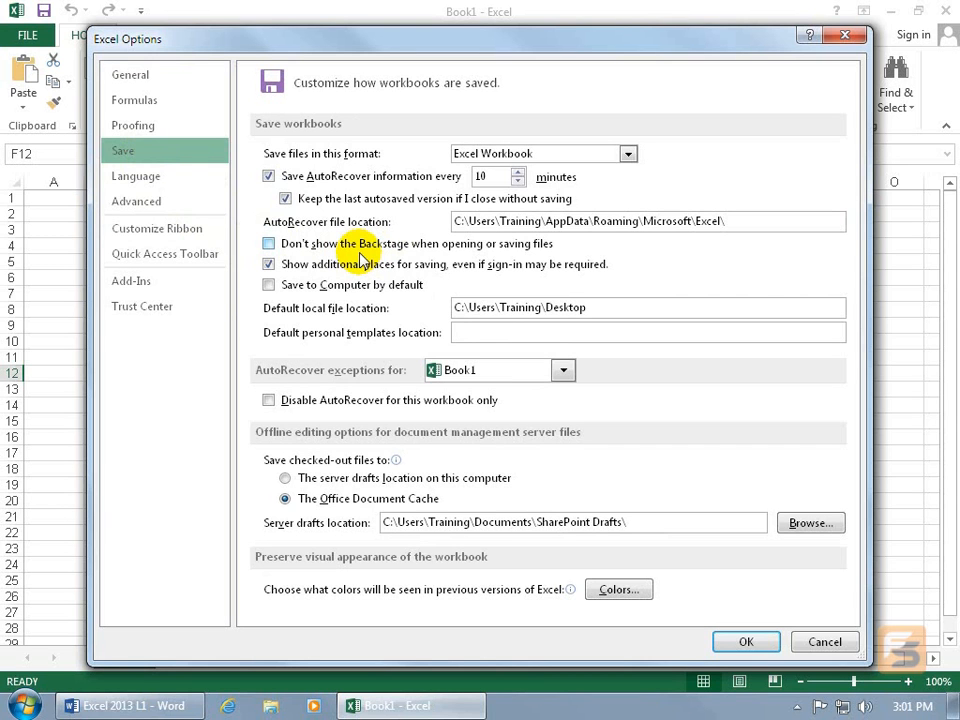
click(270, 244)
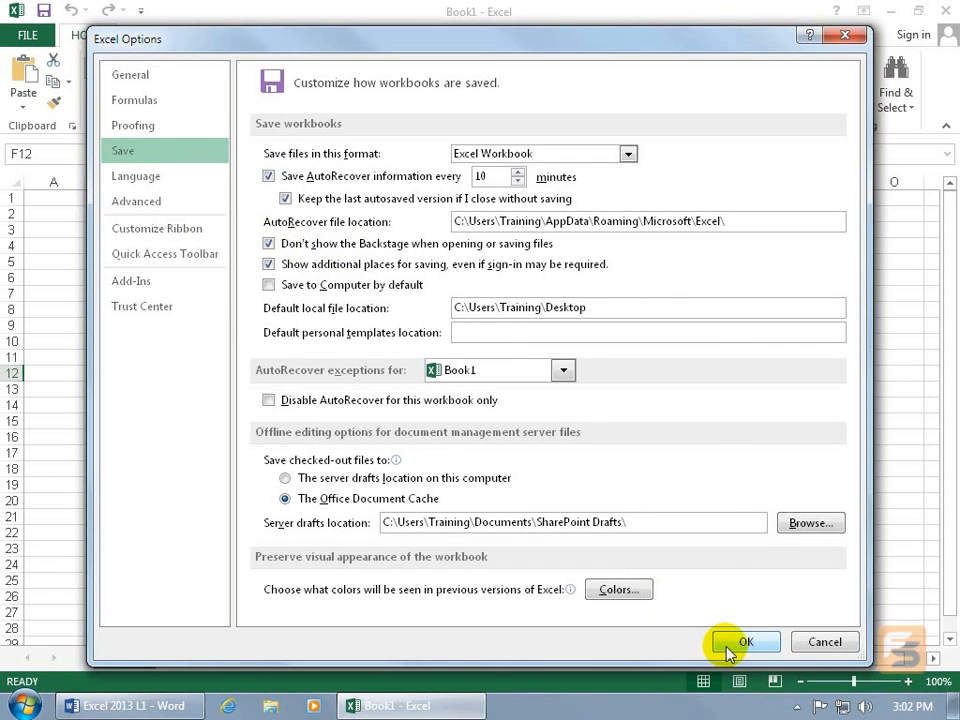
click(733, 641)
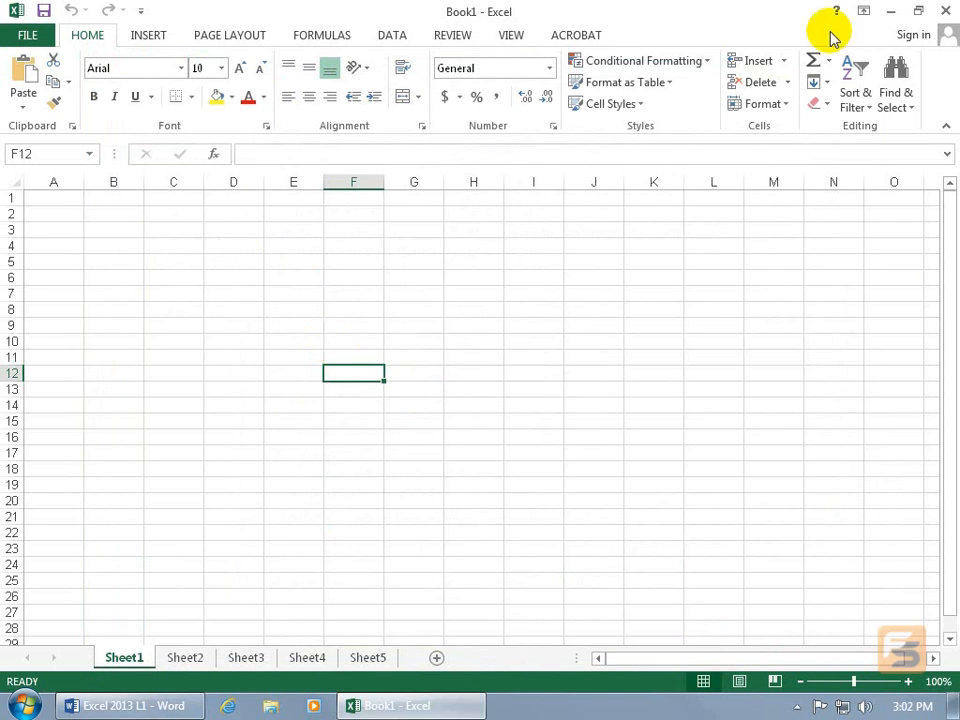
- Restart Excel to load the new options, and check how saving the new workbook starts without saving it
click(947, 12)
double_click(51, 352)
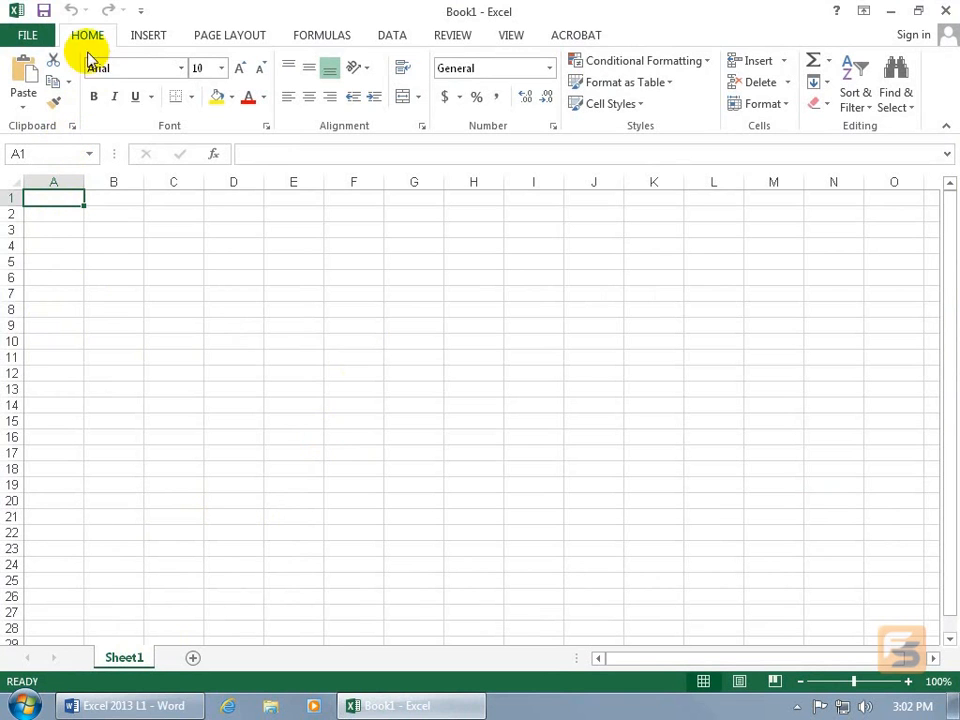
click(46, 12)
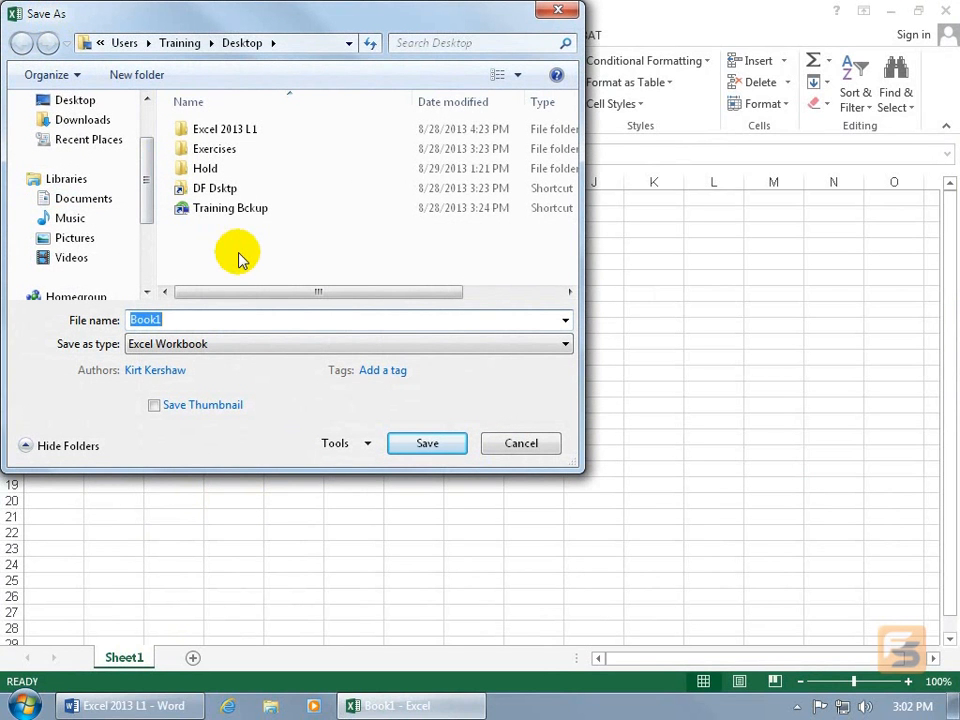
click(516, 444)
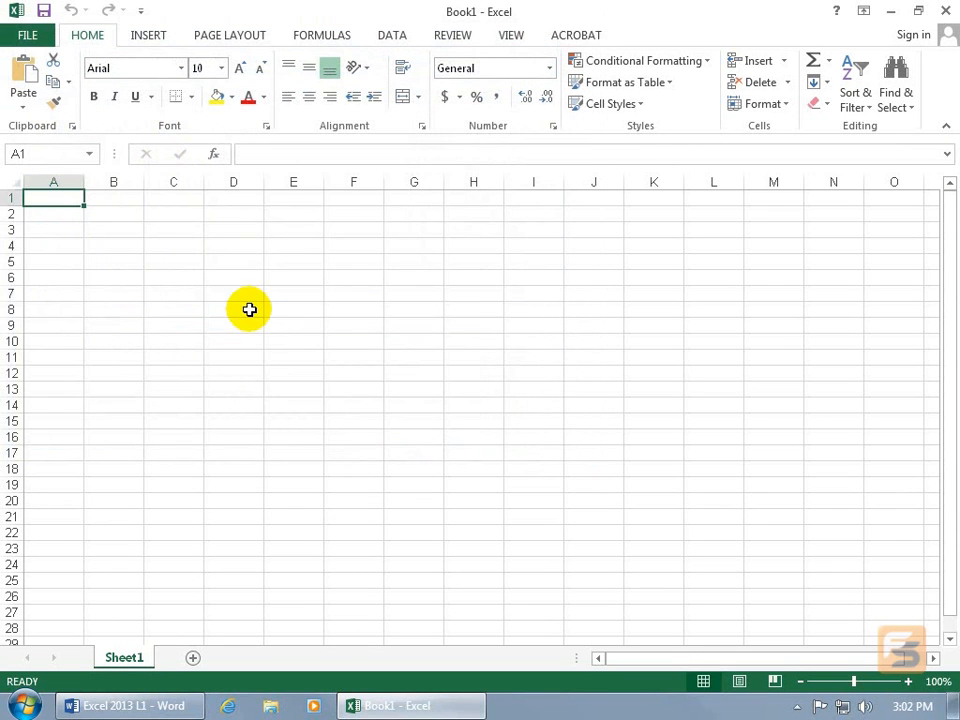
- Browse the computer for a workbook to open to check the default folder, and cancel
click(34, 37)
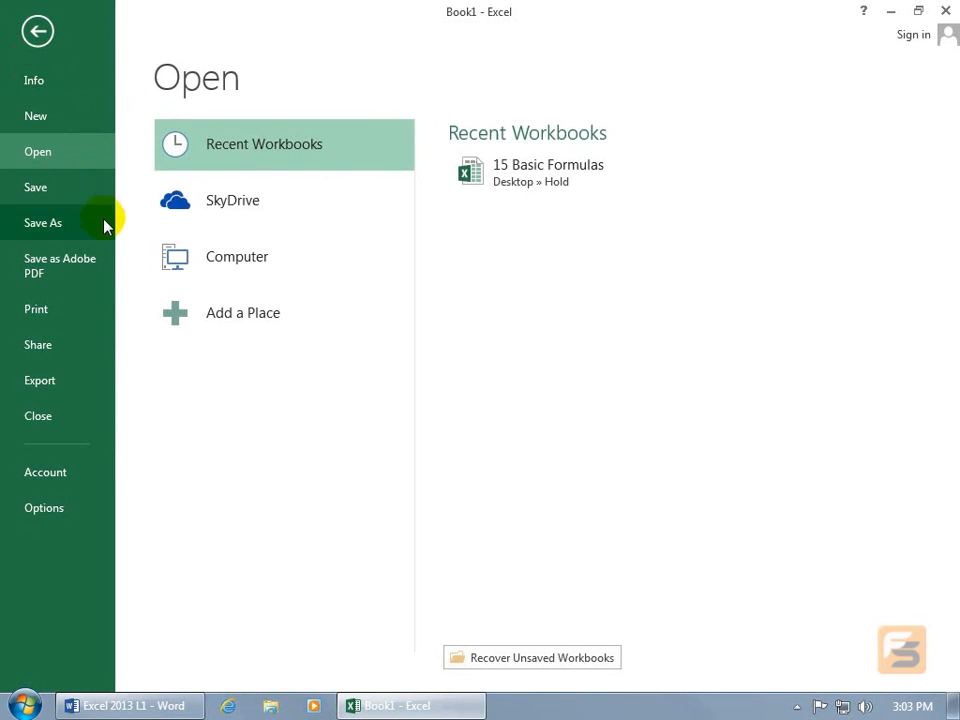
click(229, 259)
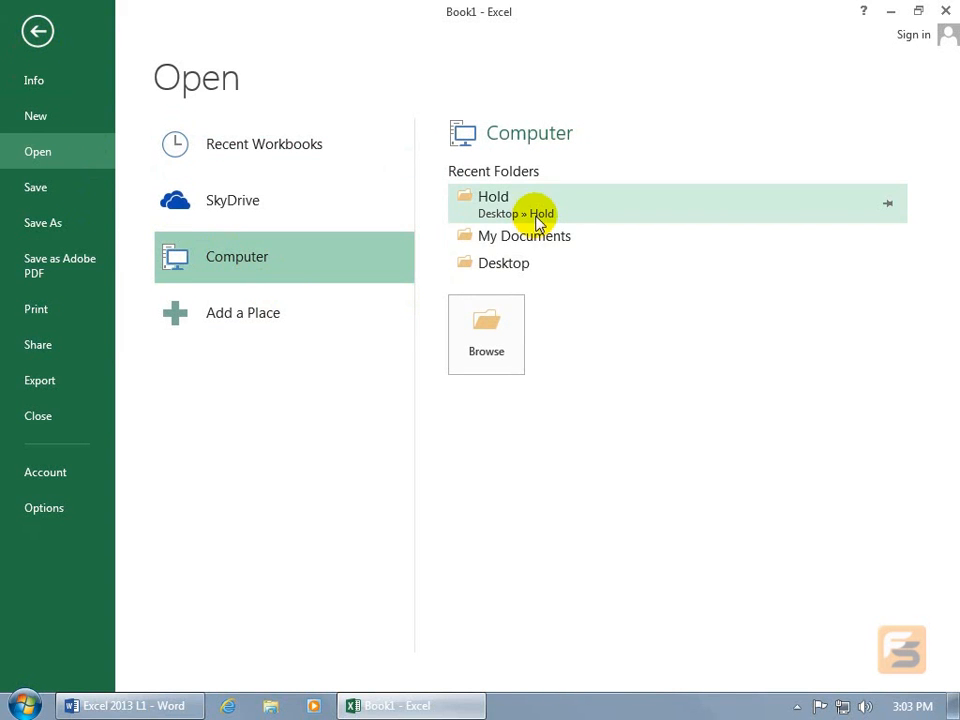
click(485, 335)
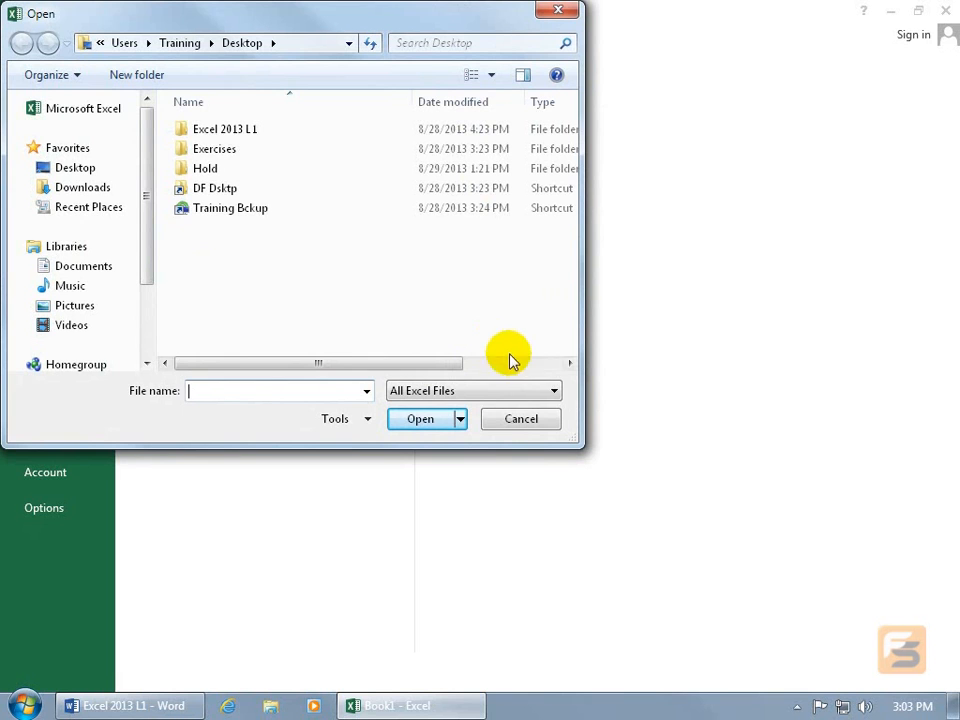
click(528, 418)
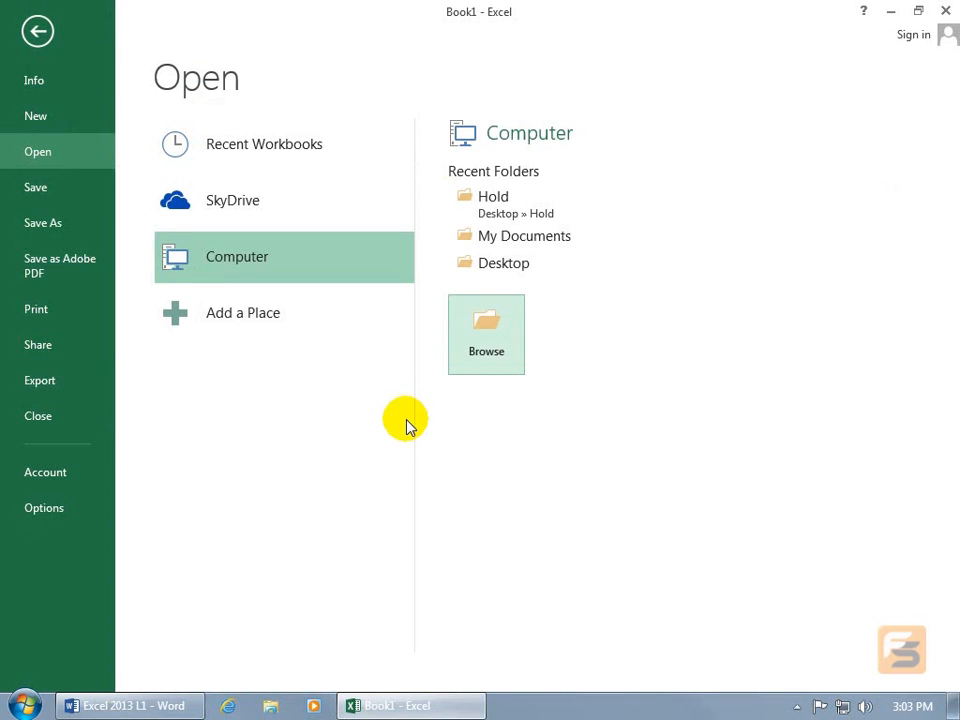